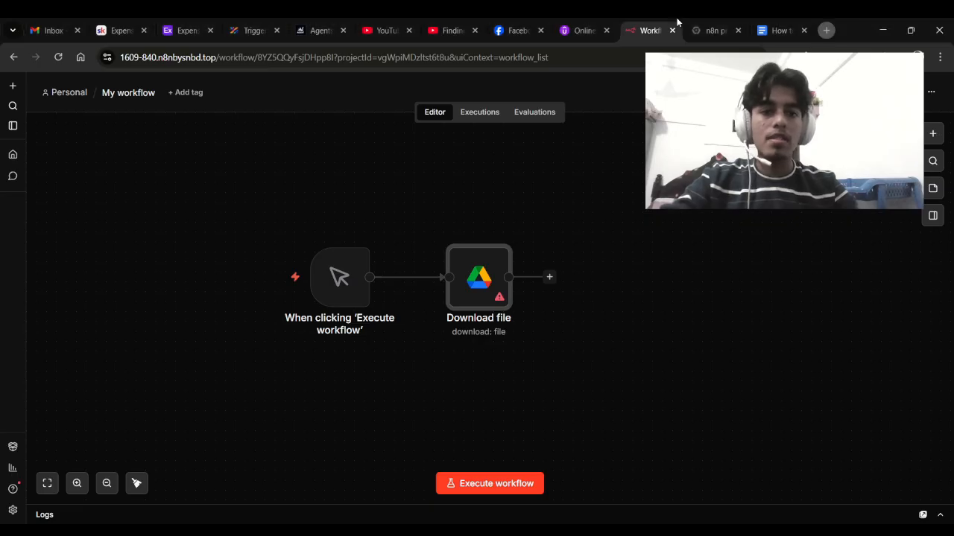
Step: Open the Google Docs guide on connecting Google APIs to n8n
{"action": "left_click", "coordinate": [781, 30]}
{"action": "key", "text": "alt+Tab"}
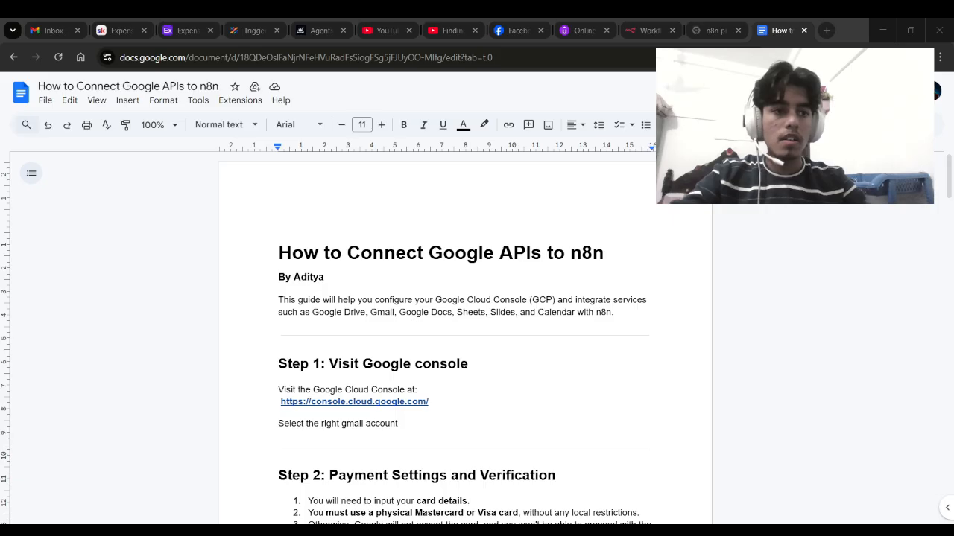
{"action": "key", "text": "alt+Tab"}
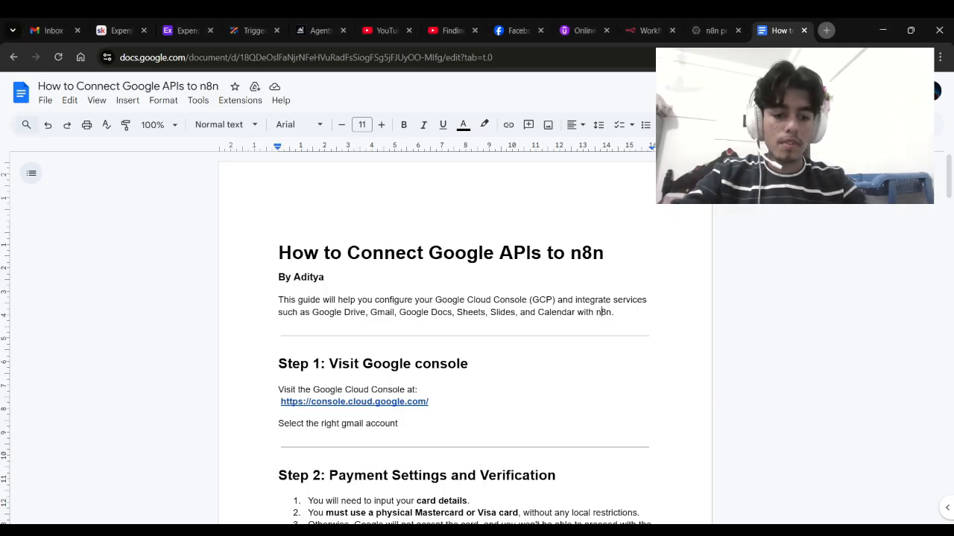
{"action": "key", "text": "alt+Tab"}
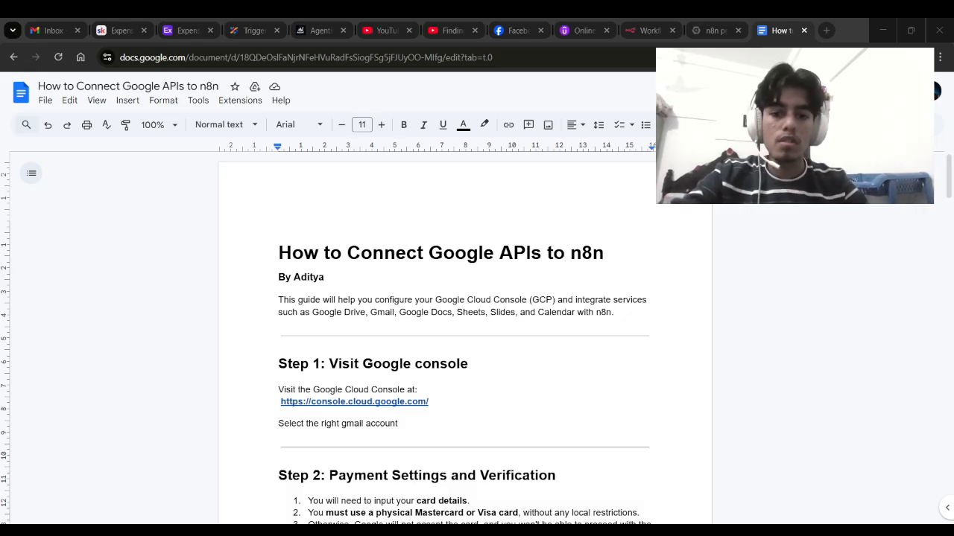
{"action": "key", "text": "alt+Tab"}
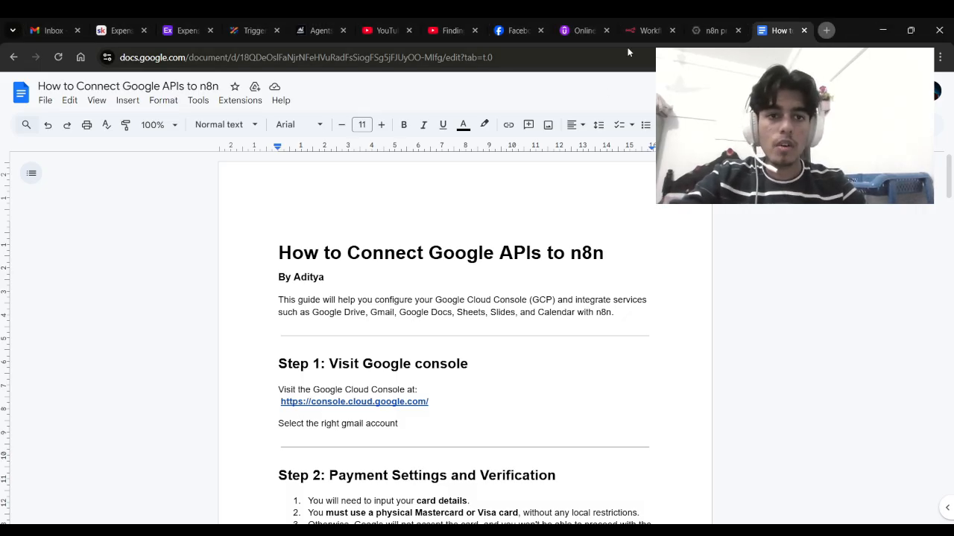
Step: Switch to Google Cloud Console and start a new project from the project picker
{"action": "left_click", "coordinate": [714, 27]}
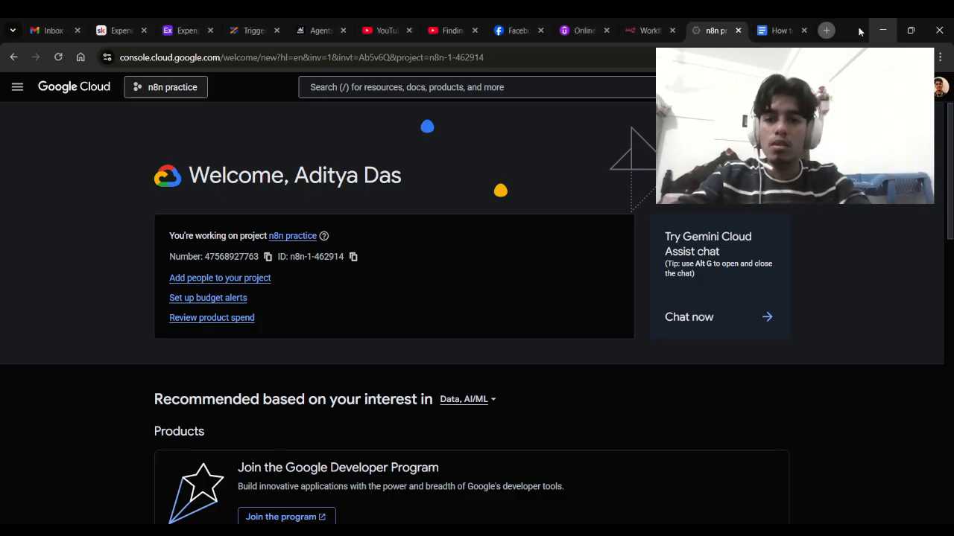
{"action": "left_click", "coordinate": [185, 91]}
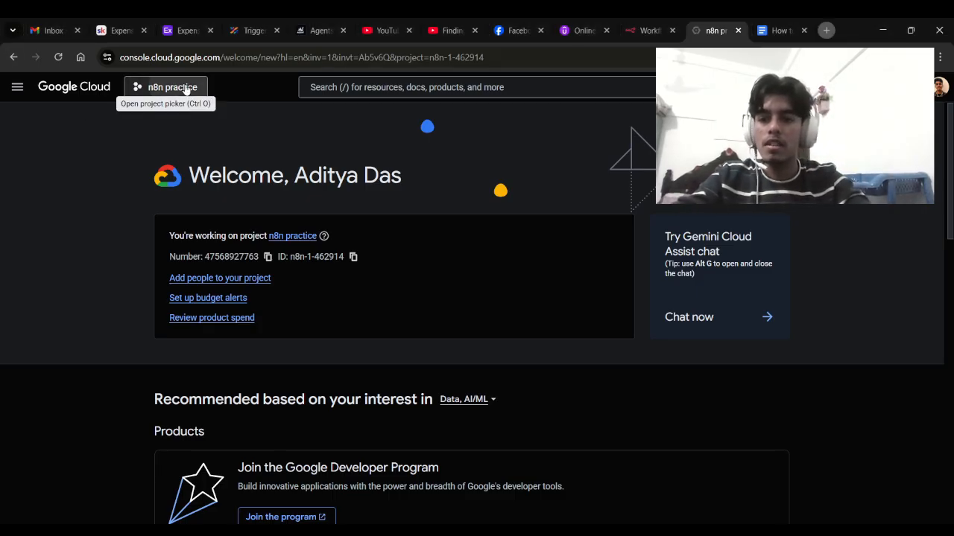
{"action": "left_click", "coordinate": [639, 148]}
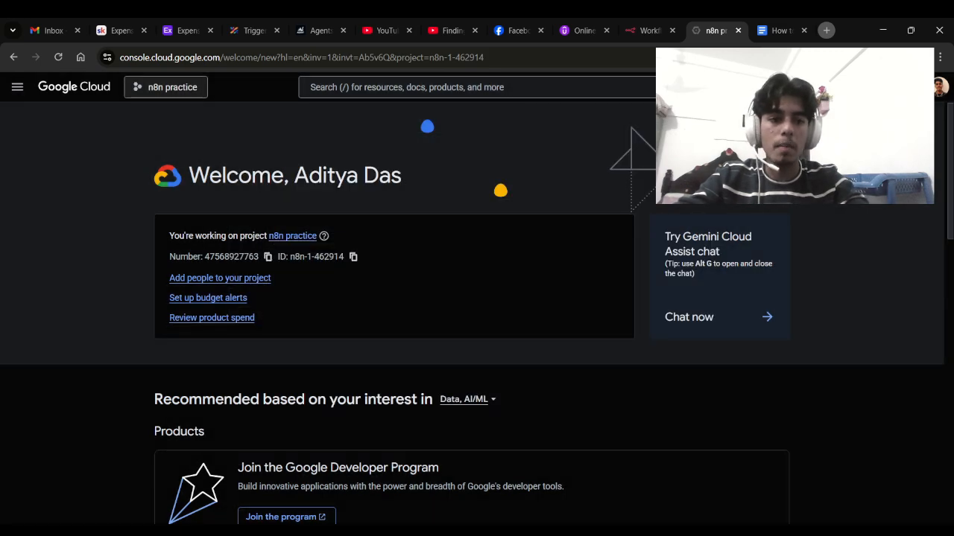
Step: Check the payment and project creation instructions in the guide, and return to the new project form
{"action": "left_click", "coordinate": [777, 30]}
{"action": "scroll", "coordinate": [554, 250], "scroll_direction": "down", "scroll_amount": 3}
{"action": "scroll", "coordinate": [554, 250], "scroll_direction": "down", "scroll_amount": 2}
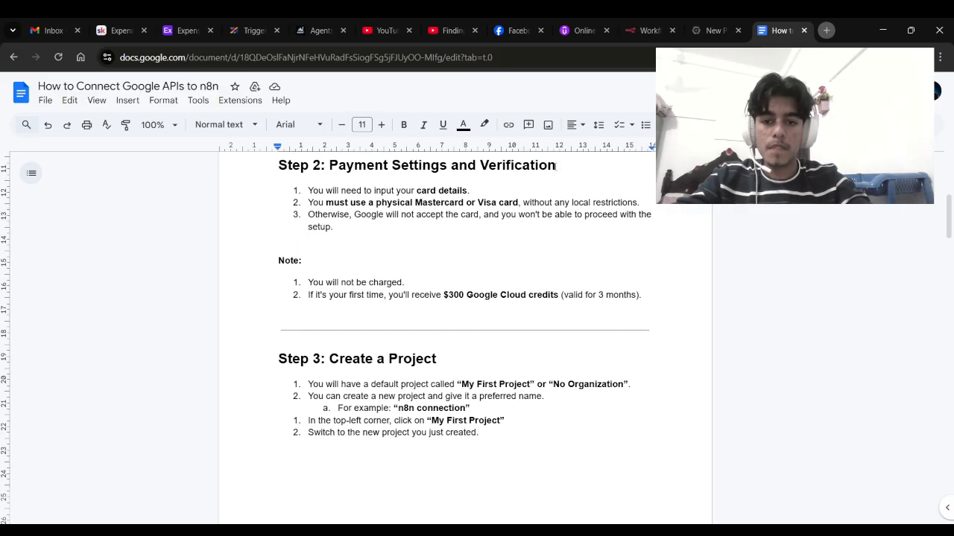
{"action": "scroll", "coordinate": [468, 341], "scroll_direction": "down", "scroll_amount": 3}
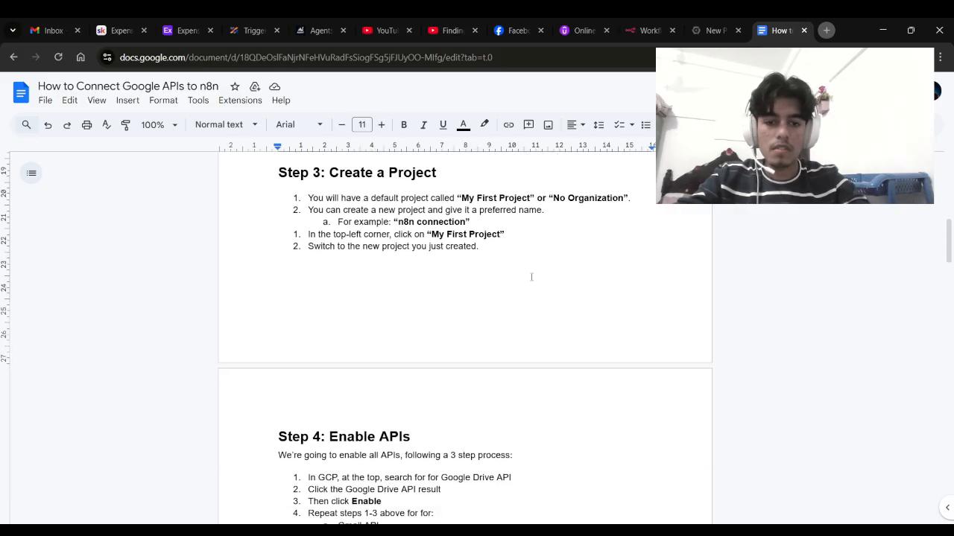
{"action": "left_click", "coordinate": [712, 27]}
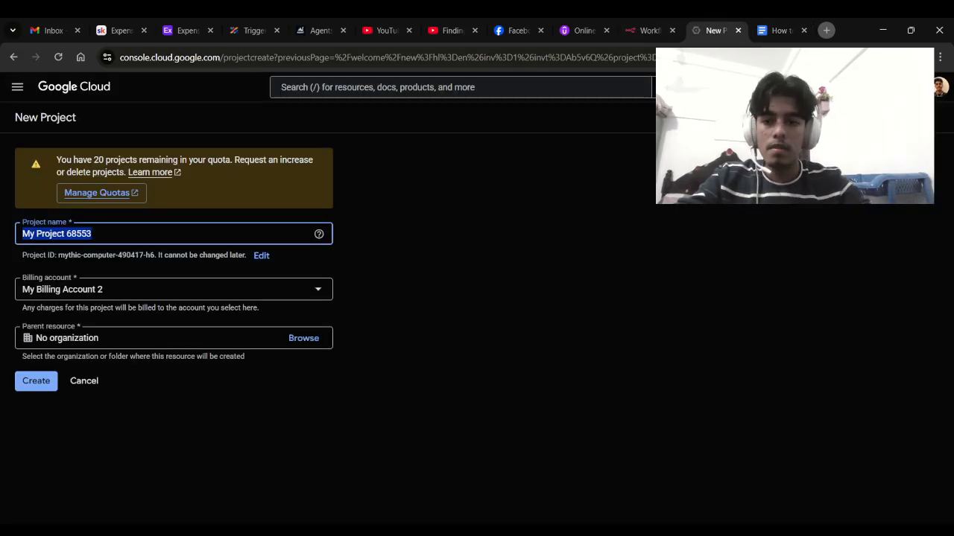
Step: Name the project "n8n tutorial", keep My Billing Account 2 as its billing account, and create it
{"action": "key", "text": "BackSpace"}
{"action": "type", "text": "n8n"}
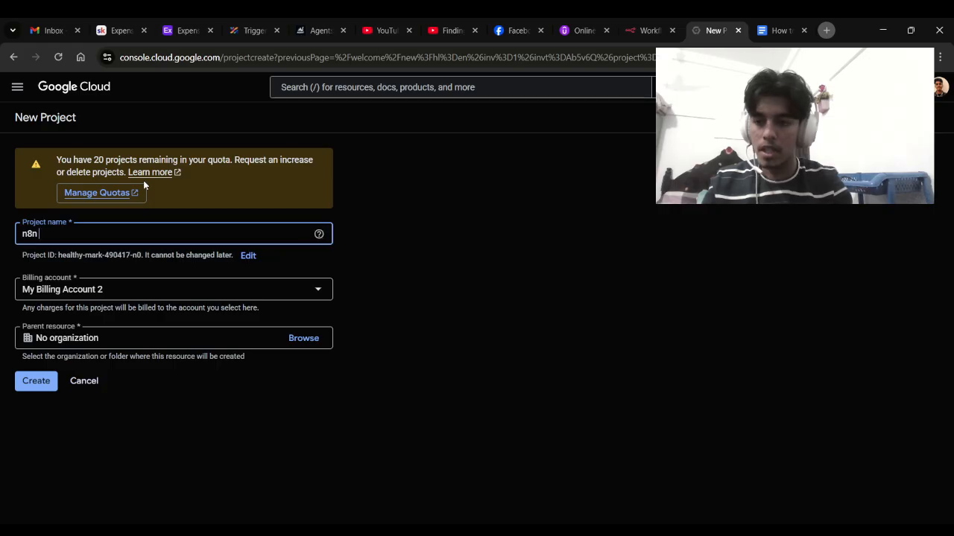
{"action": "type", "text": " tu"}
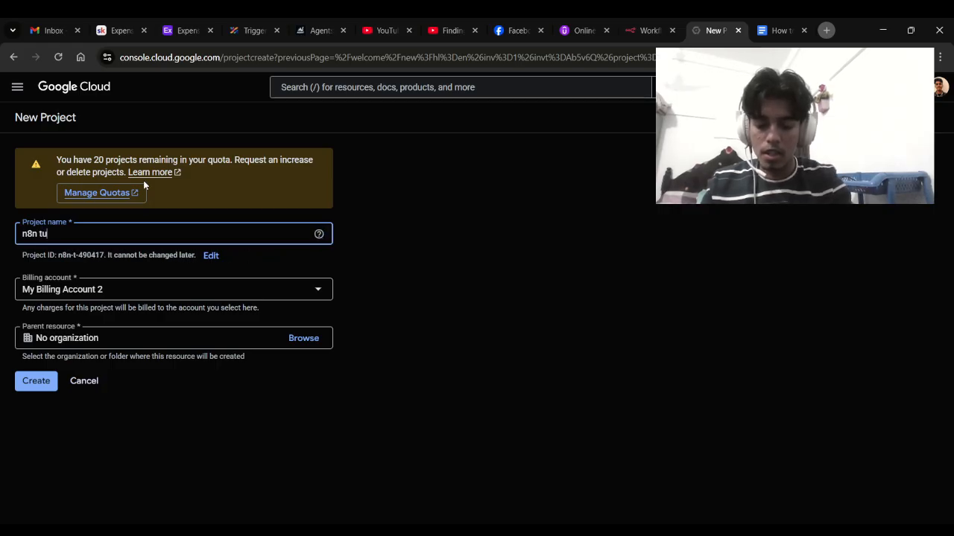
{"action": "type", "text": "torial"}
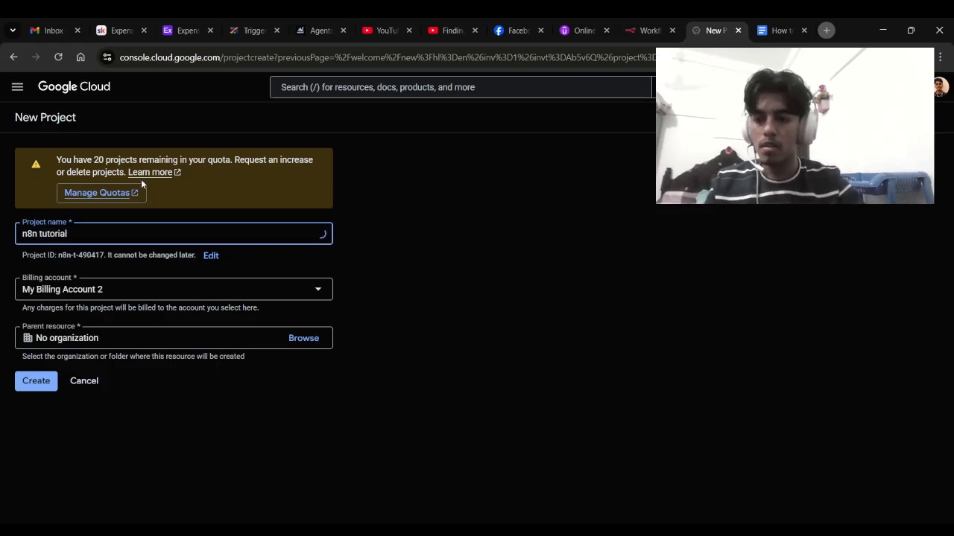
{"action": "left_click", "coordinate": [153, 296]}
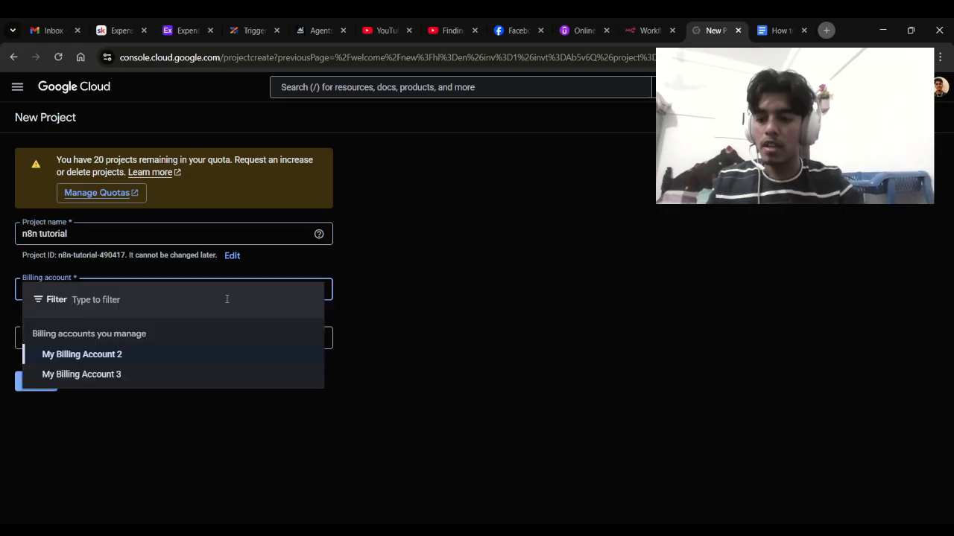
{"action": "left_click", "coordinate": [418, 312]}
{"action": "left_click", "coordinate": [35, 378]}
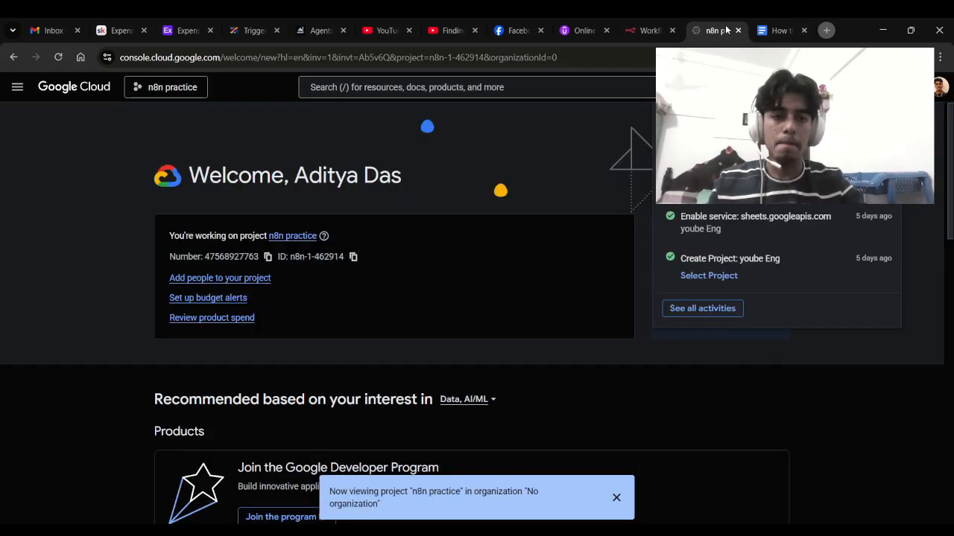
Step: Switch the console to the n8n tutorial project and dismiss the project notification
{"action": "left_click", "coordinate": [617, 500]}
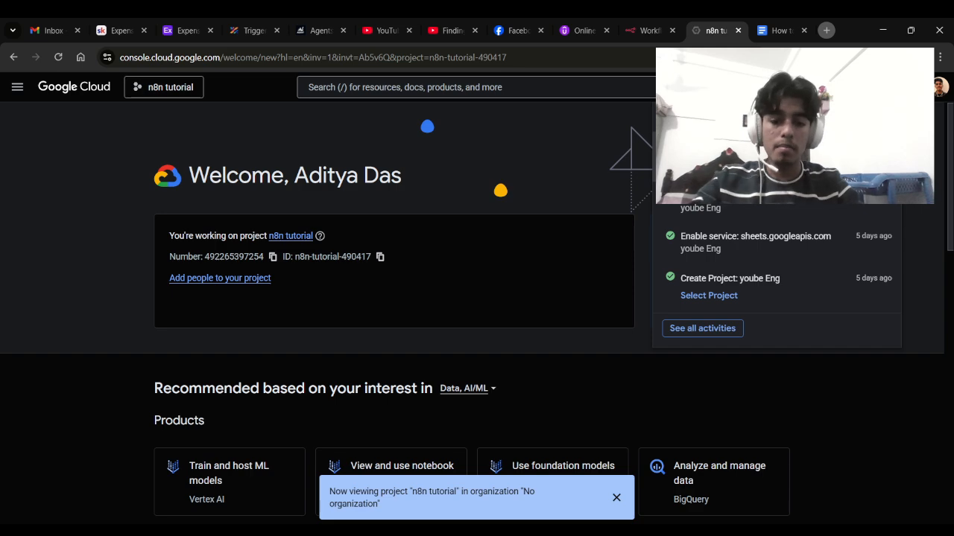
{"action": "left_click", "coordinate": [617, 498]}
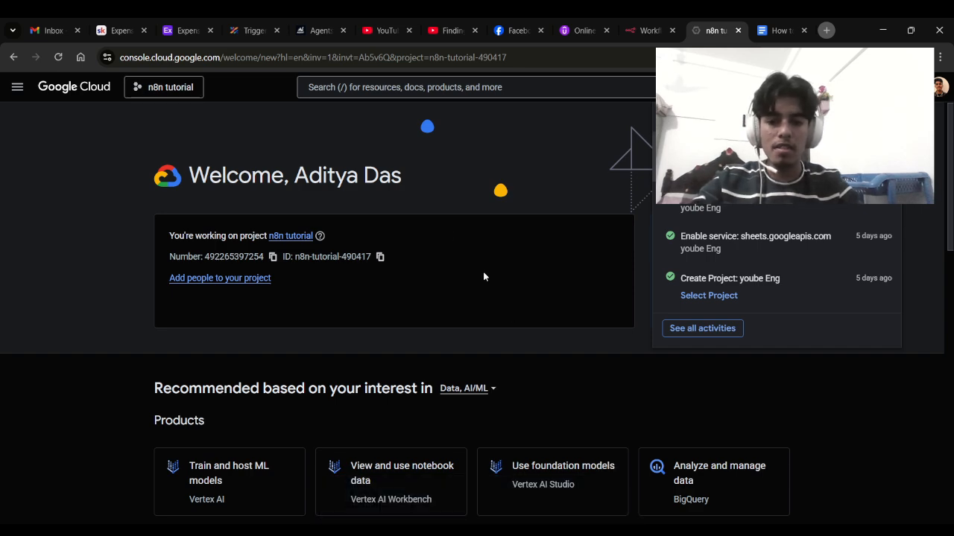
Step: Go to the enabled APIs & services page of the n8n tutorial project and open its API Library
{"action": "left_click", "coordinate": [18, 88]}
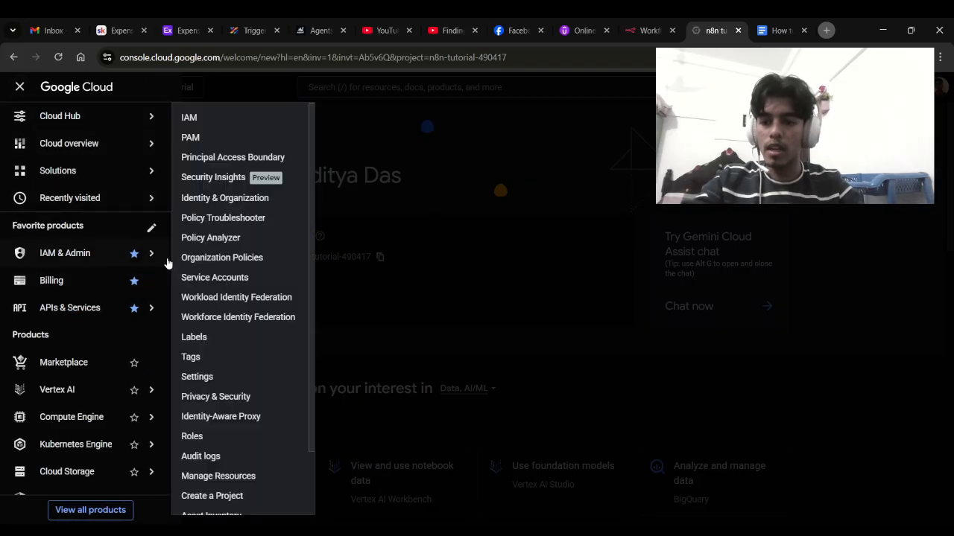
{"action": "mouse_move", "coordinate": [151, 309]}
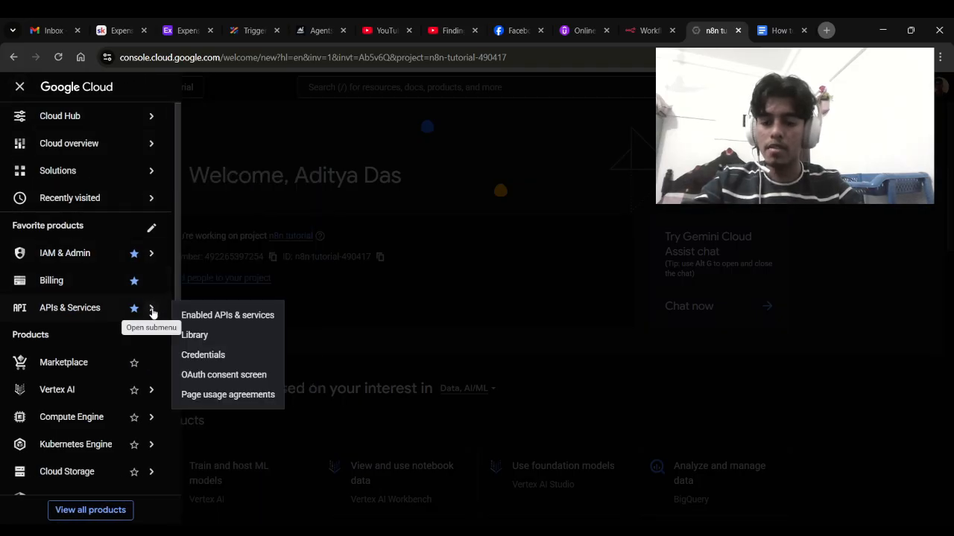
{"action": "left_click", "coordinate": [232, 315]}
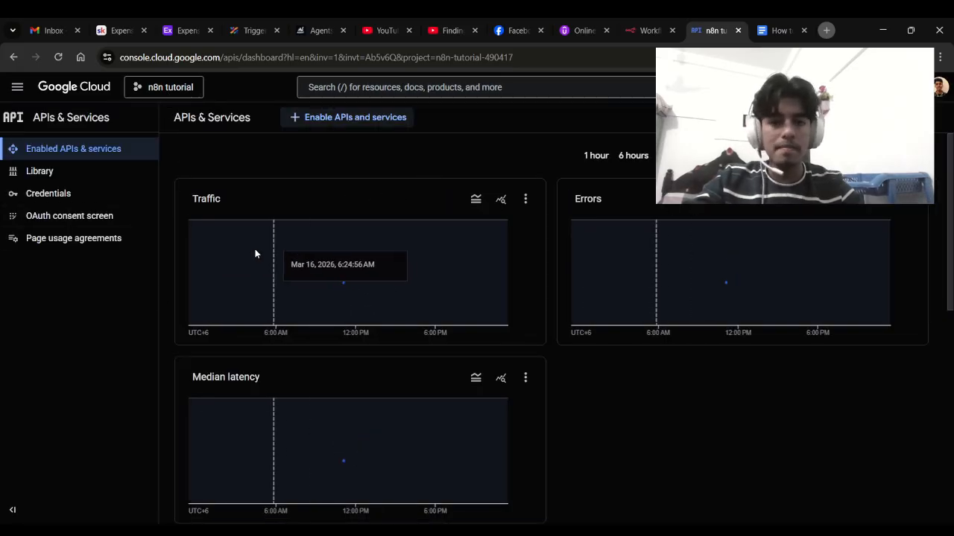
{"action": "left_click", "coordinate": [356, 117]}
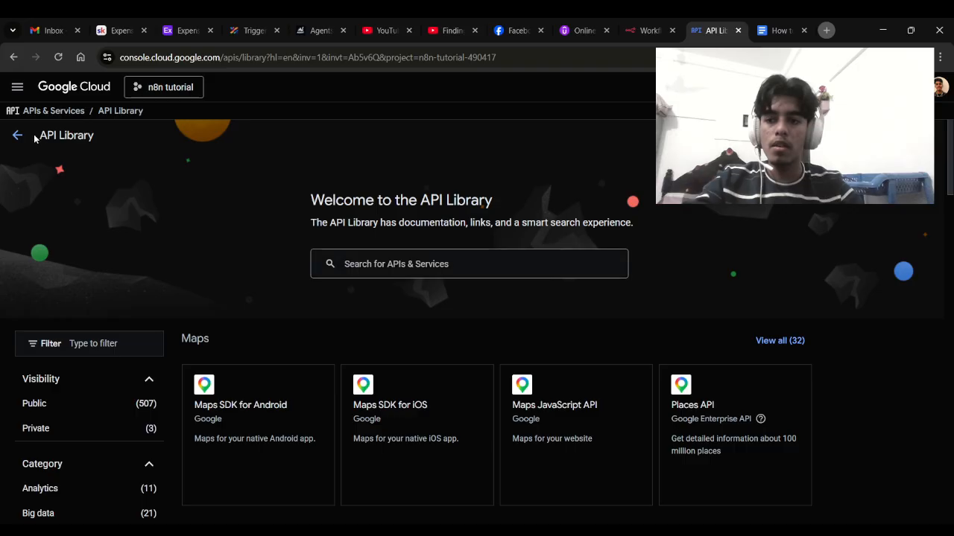
{"action": "left_click", "coordinate": [18, 135]}
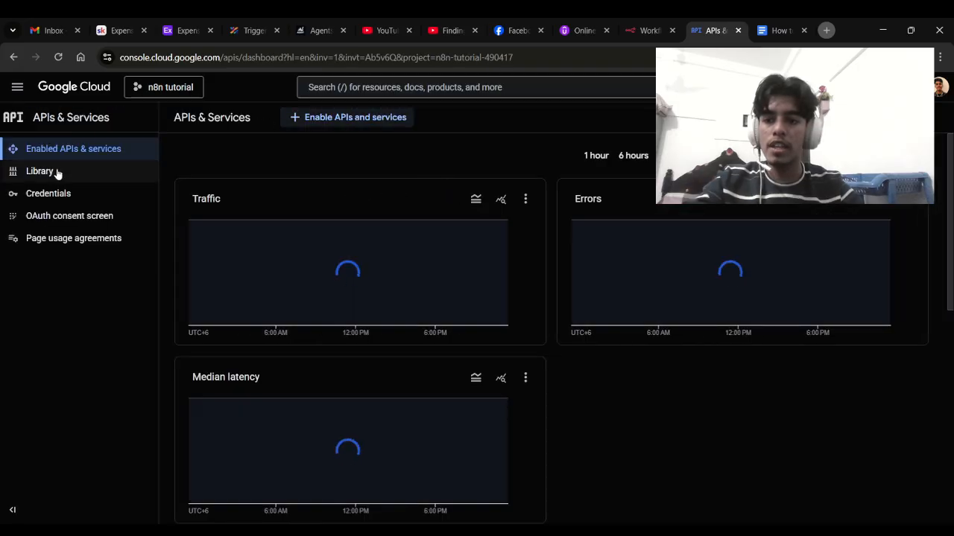
{"action": "left_click", "coordinate": [61, 176]}
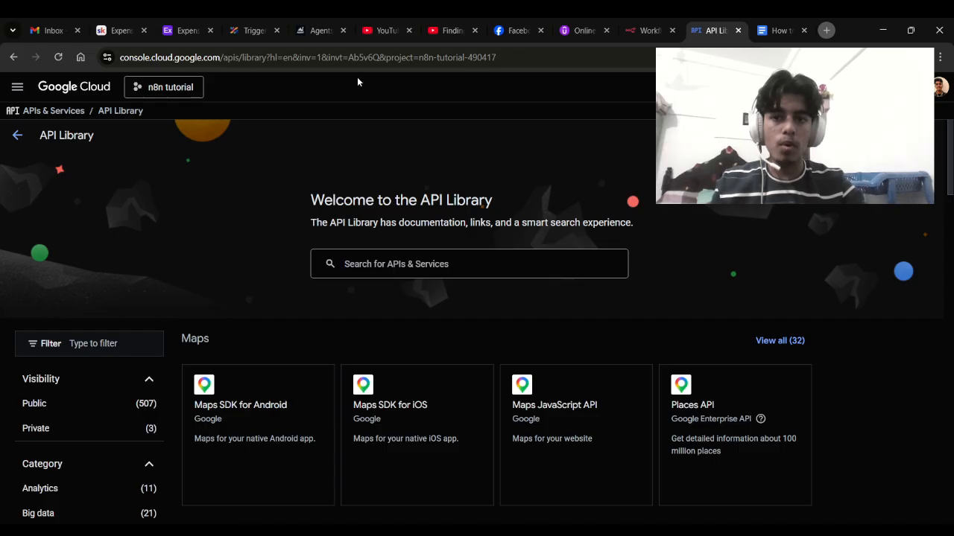
Step: Look at the Google Drive download node in the n8n workflow and return to the API Library
{"action": "left_click", "coordinate": [645, 28]}
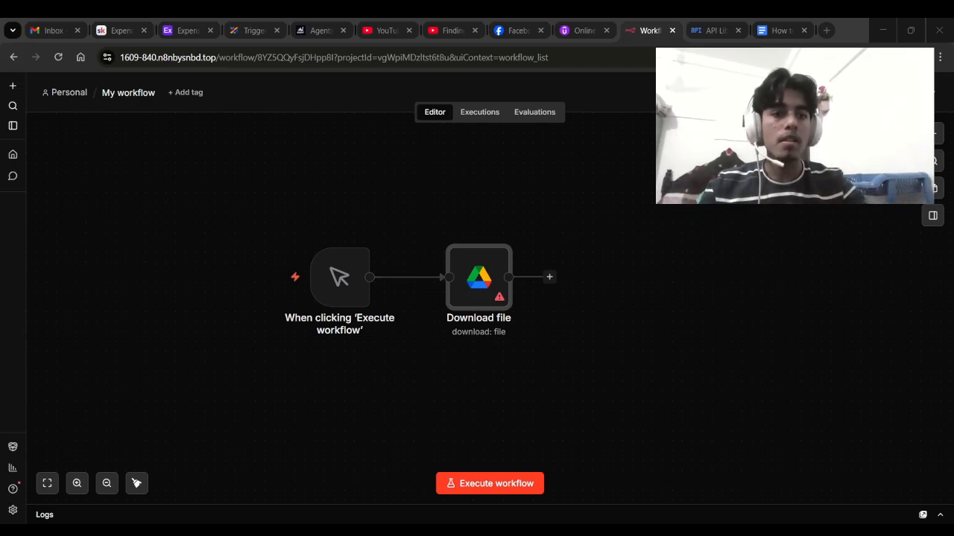
{"action": "left_click", "coordinate": [430, 110]}
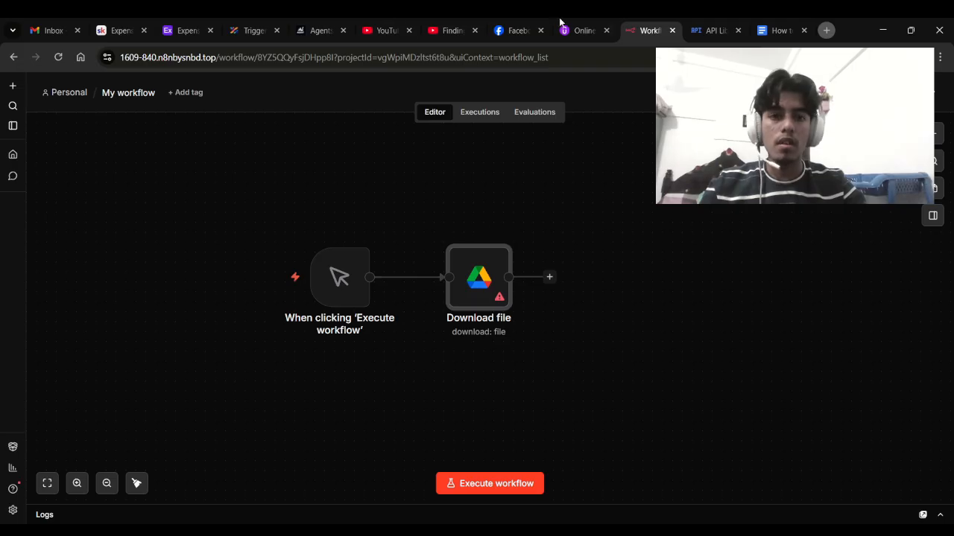
{"action": "left_click", "coordinate": [695, 24]}
Step: Search the API Library for "sheet" and enable the Google Sheets API for the project
{"action": "left_click", "coordinate": [370, 262]}
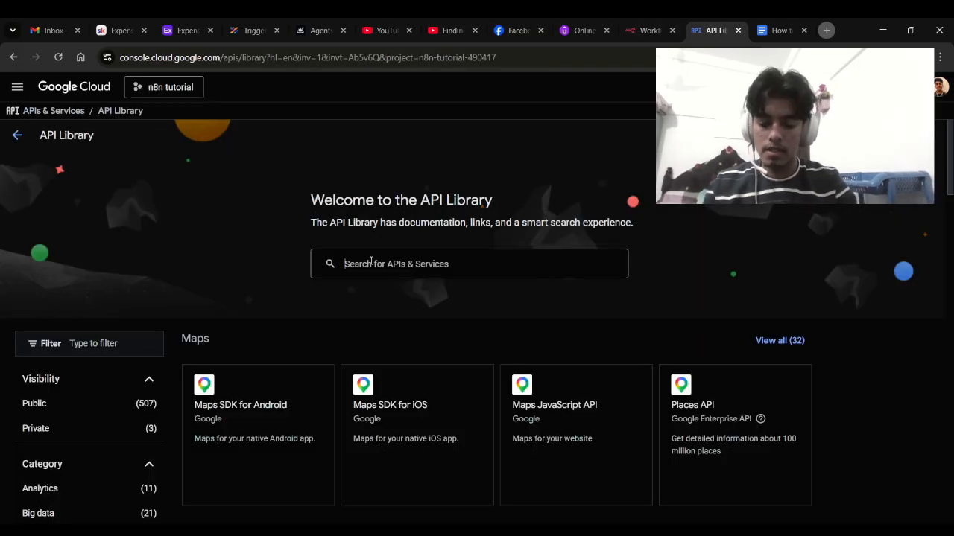
{"action": "type", "text": "s"}
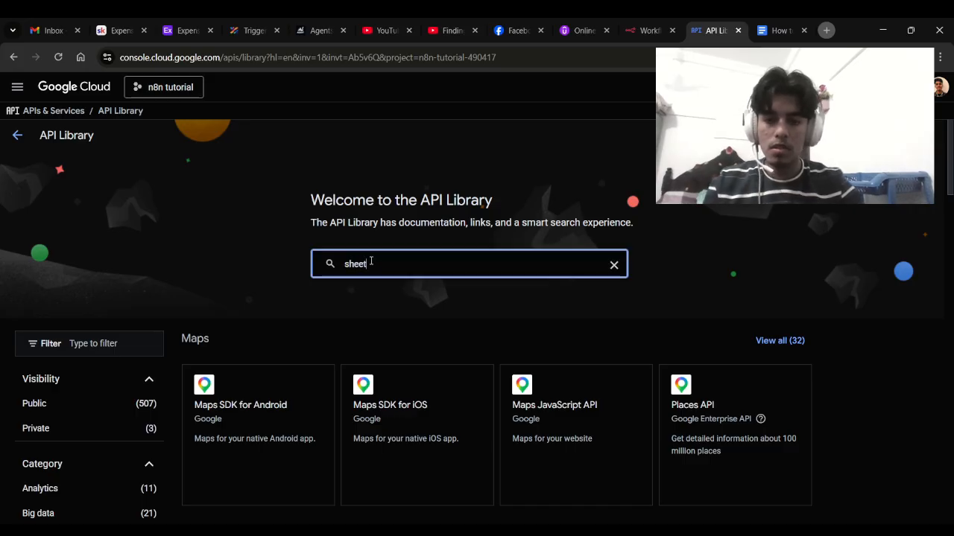
{"action": "type", "text": "heet"}
{"action": "key", "text": "Return"}
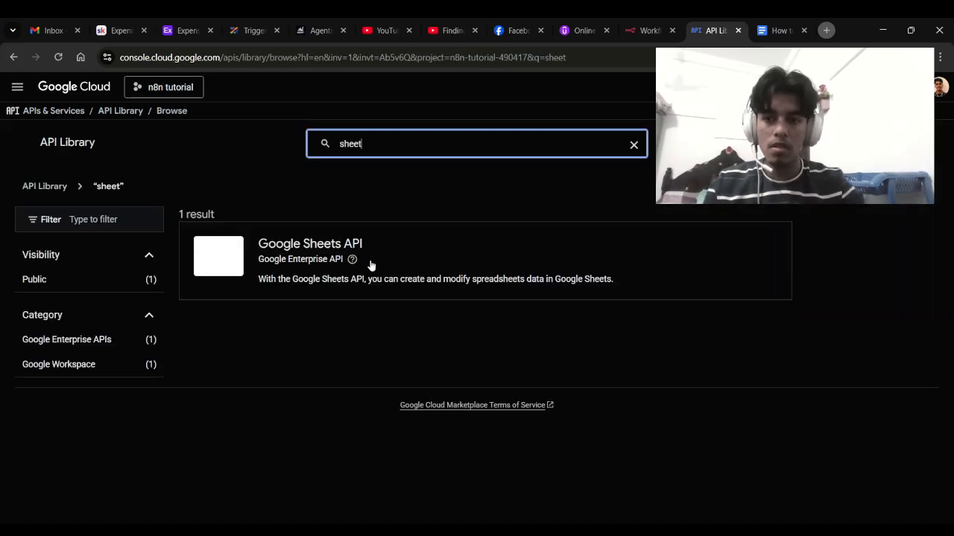
{"action": "left_click", "coordinate": [237, 251]}
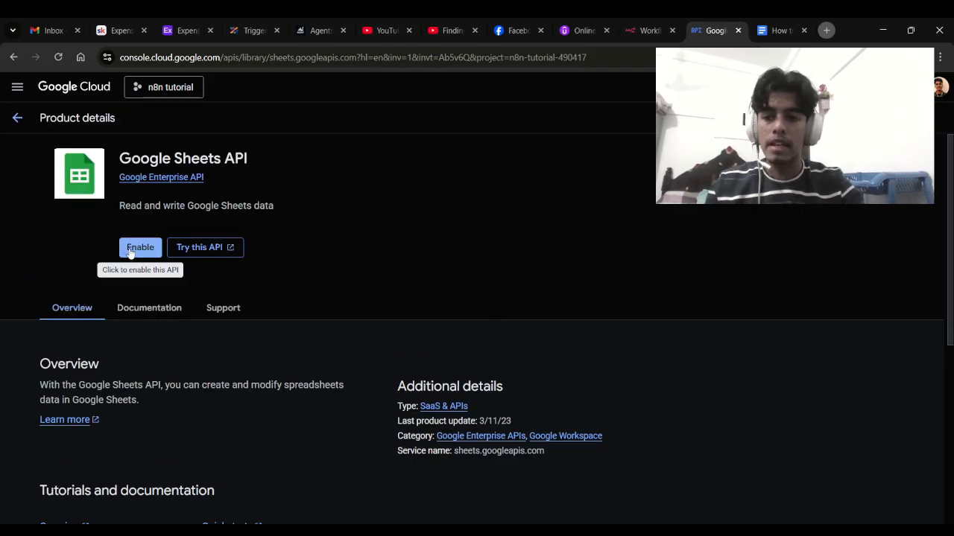
{"action": "left_click", "coordinate": [131, 250]}
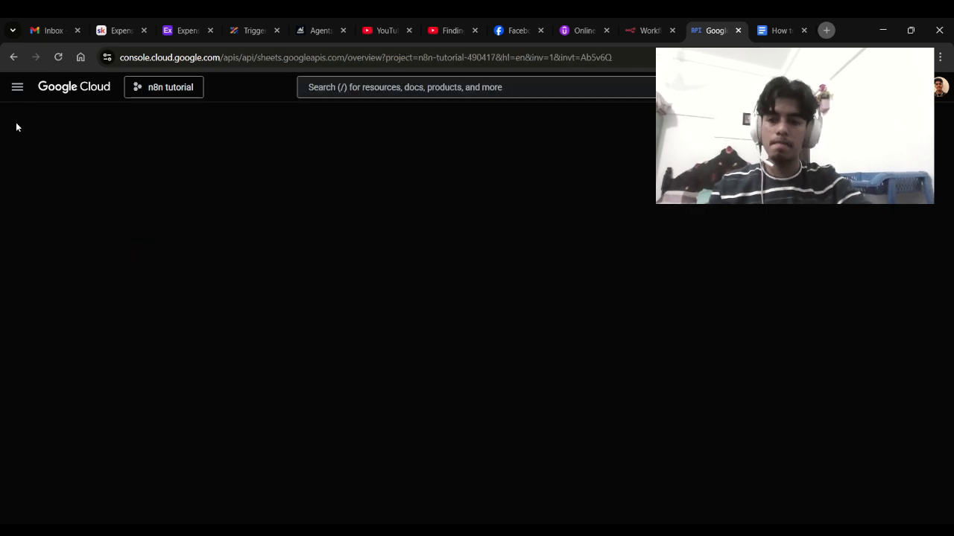
Step: Search the console for "Dri" and enable the Google Drive API for the project
{"action": "left_click", "coordinate": [344, 88]}
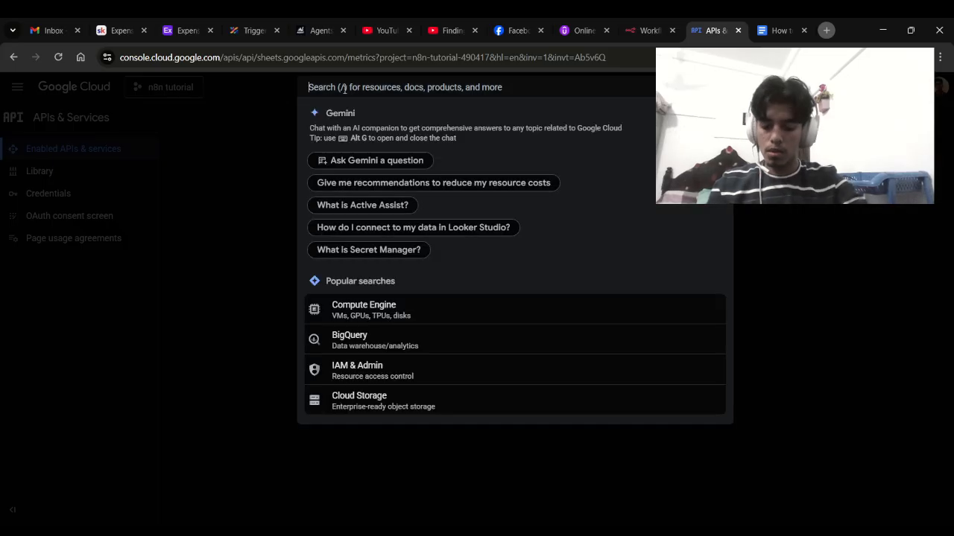
{"action": "type", "text": "Dri"}
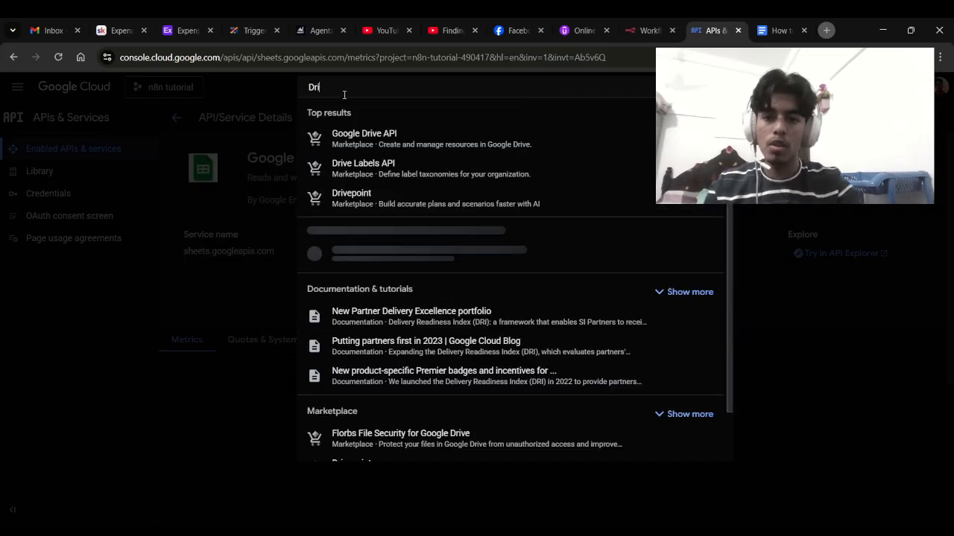
{"action": "left_click", "coordinate": [425, 134]}
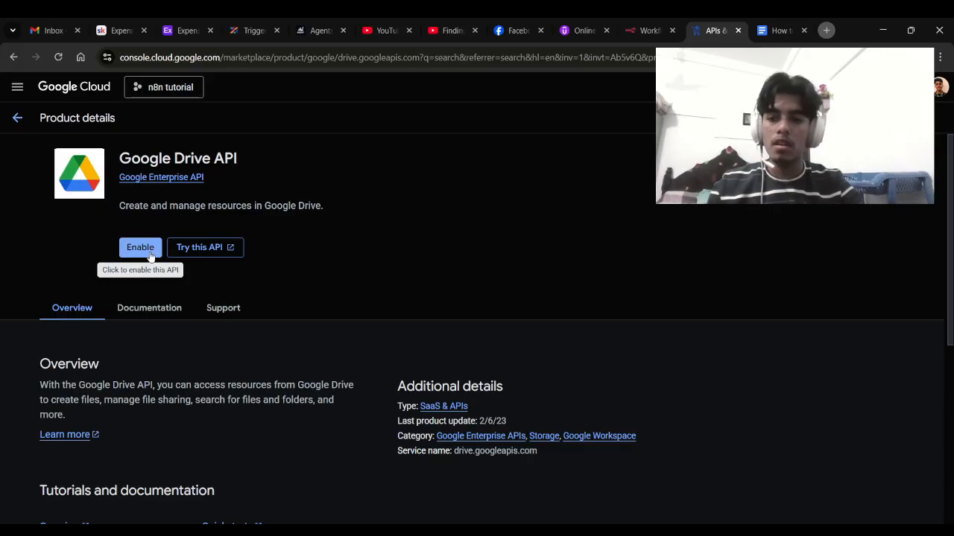
{"action": "left_click", "coordinate": [149, 253]}
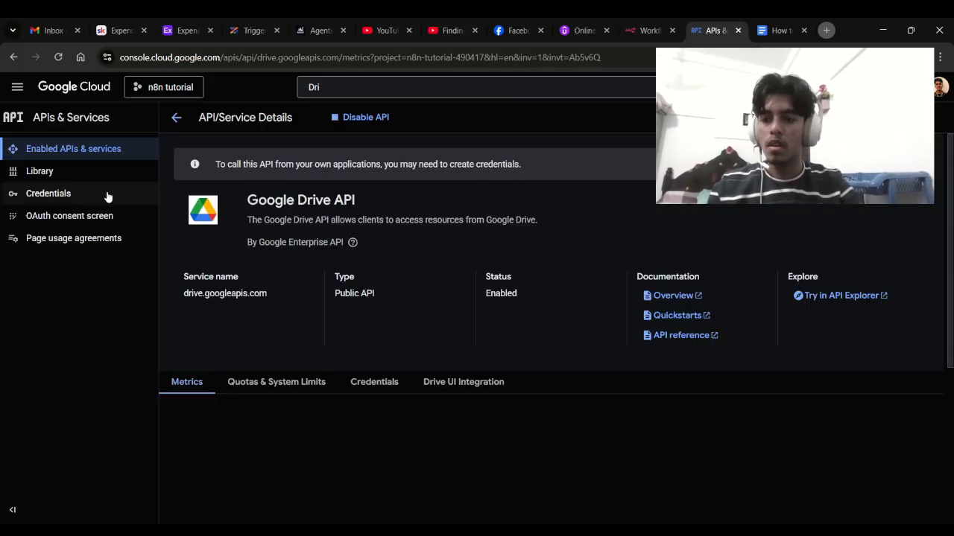
Step: Open the project's Credentials page and start configuring its OAuth consent screen
{"action": "left_click", "coordinate": [110, 174]}
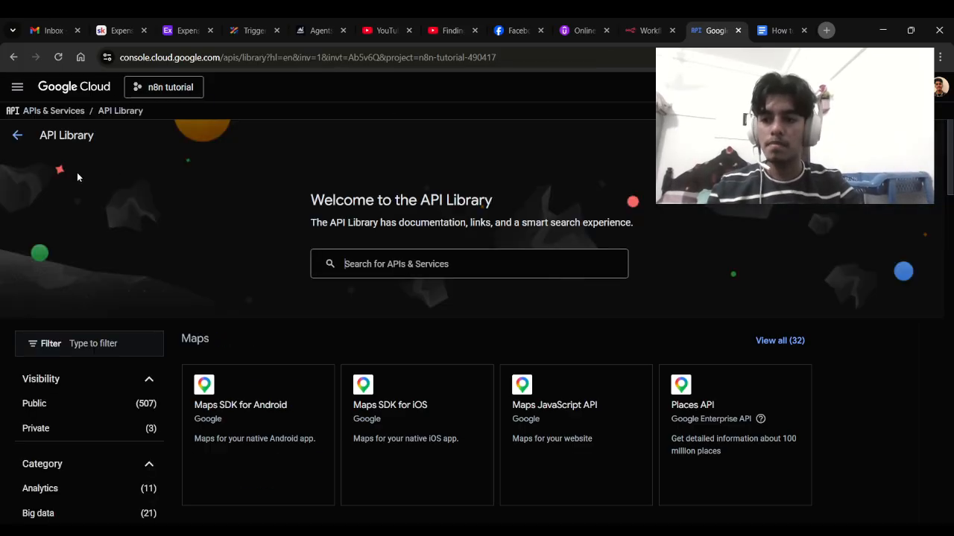
{"action": "left_click", "coordinate": [16, 136]}
{"action": "left_click", "coordinate": [100, 198]}
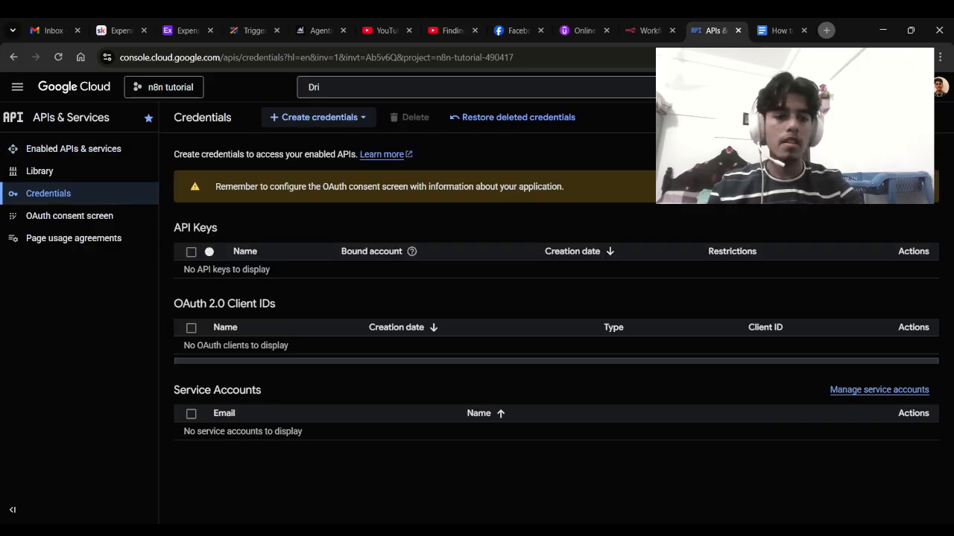
{"action": "left_click", "coordinate": [868, 186]}
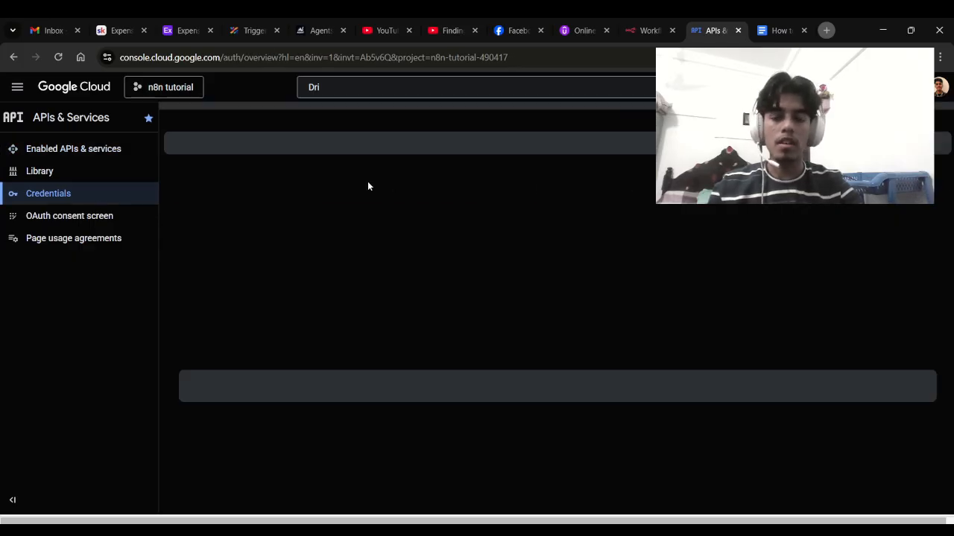
{"action": "left_click", "coordinate": [617, 92]}
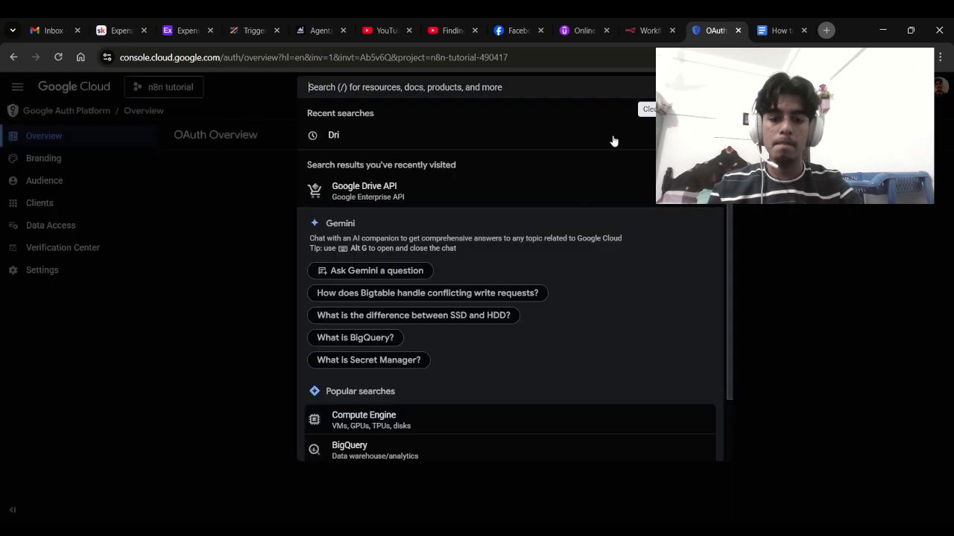
{"action": "left_click", "coordinate": [525, 475]}
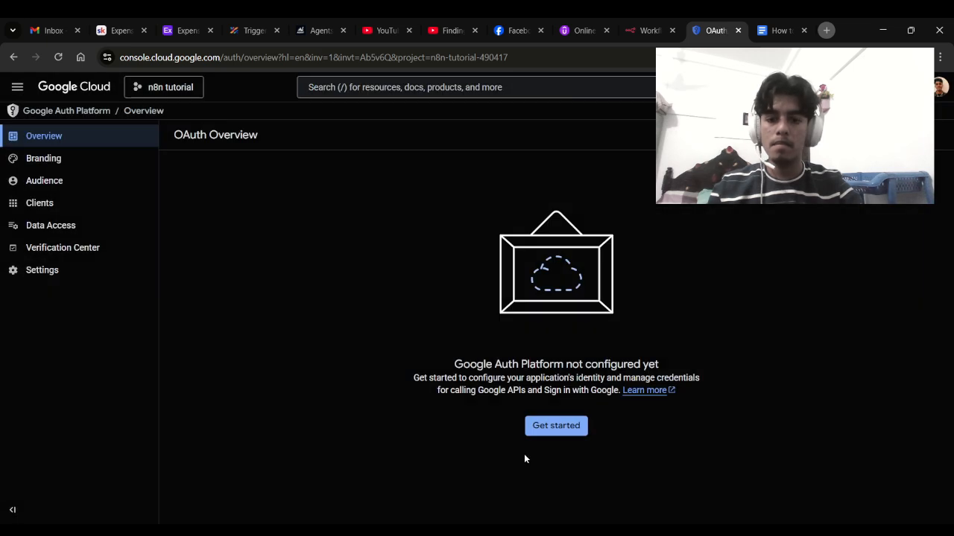
{"action": "left_click", "coordinate": [564, 427]}
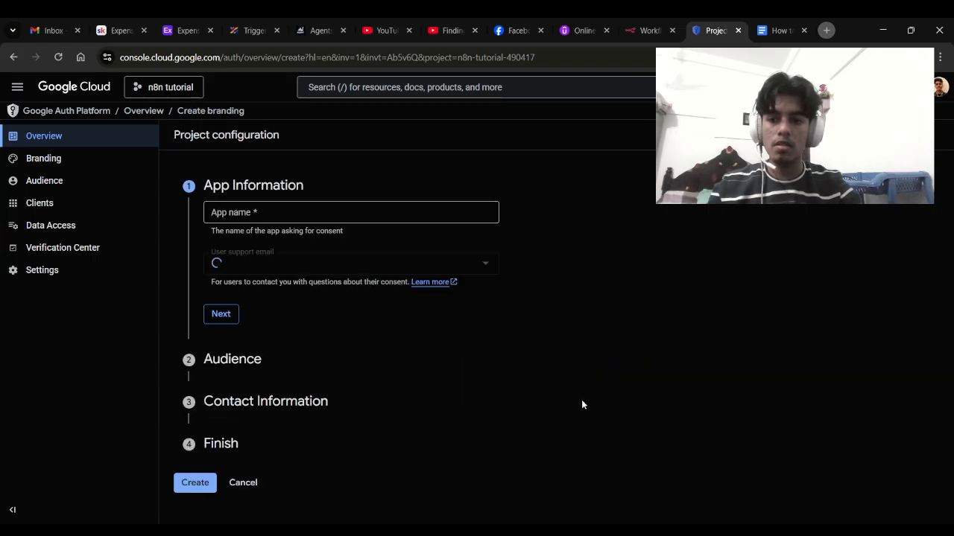
Step: Set the app name to n8n tutorial with the account's user support email, and choose External as the audience
{"action": "left_click", "coordinate": [317, 210]}
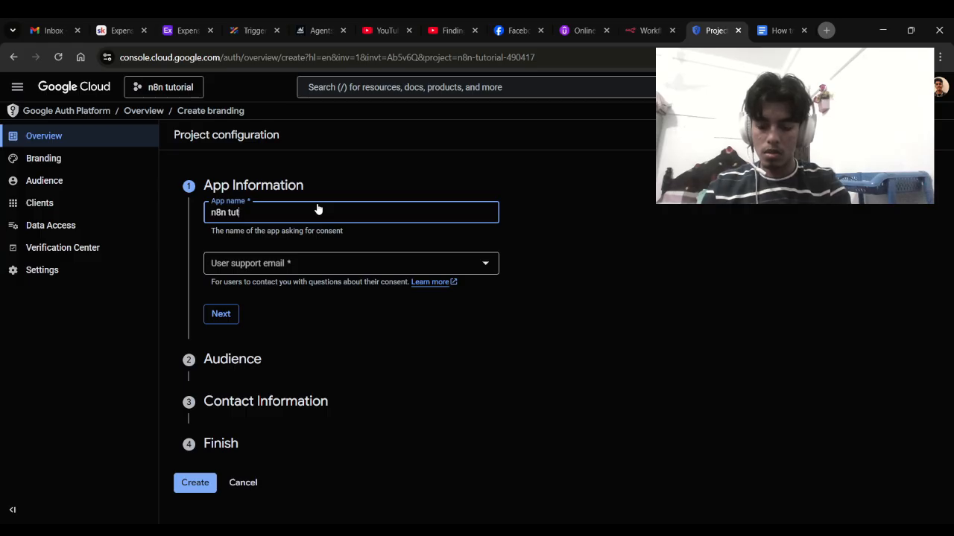
{"action": "left_click", "coordinate": [302, 263]}
{"action": "left_click", "coordinate": [310, 272]}
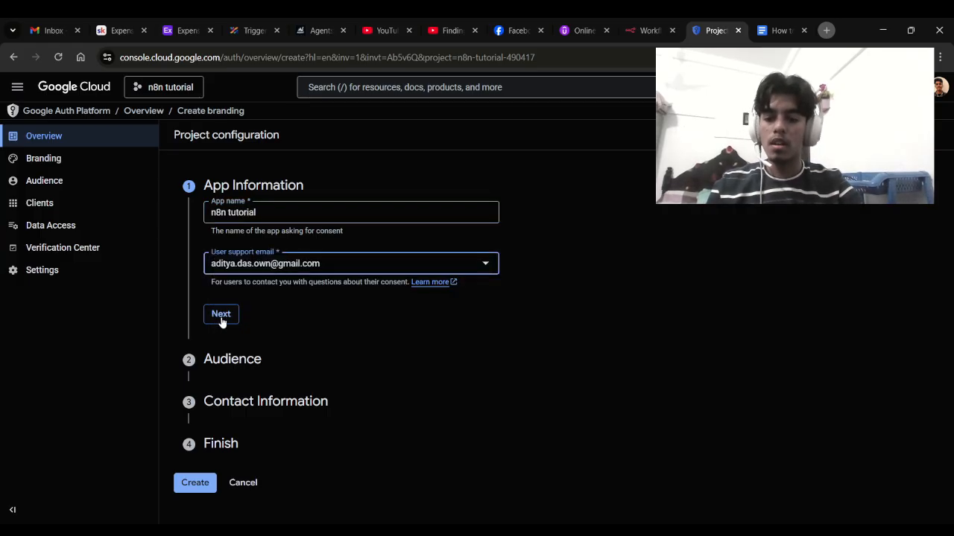
{"action": "left_click", "coordinate": [221, 316]}
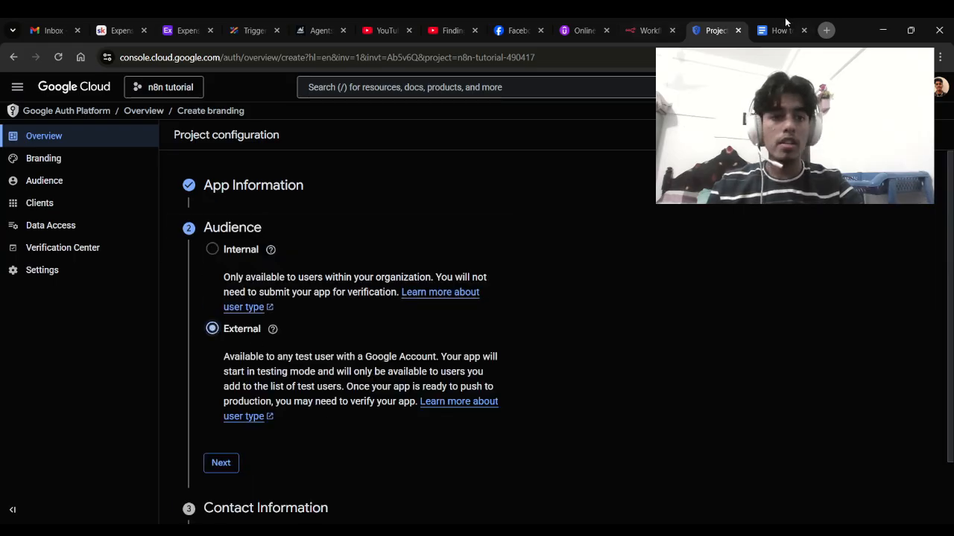
Step: Examine the OAuth Consent Screen and OAuth Configuration instructions in the Google Docs guide, and return to the project configuration
{"action": "left_click", "coordinate": [777, 30]}
{"action": "scroll", "coordinate": [557, 181], "scroll_direction": "down", "scroll_amount": 5}
{"action": "scroll", "coordinate": [558, 245], "scroll_direction": "up", "scroll_amount": 5}
{"action": "scroll", "coordinate": [550, 285], "scroll_direction": "down", "scroll_amount": 6}
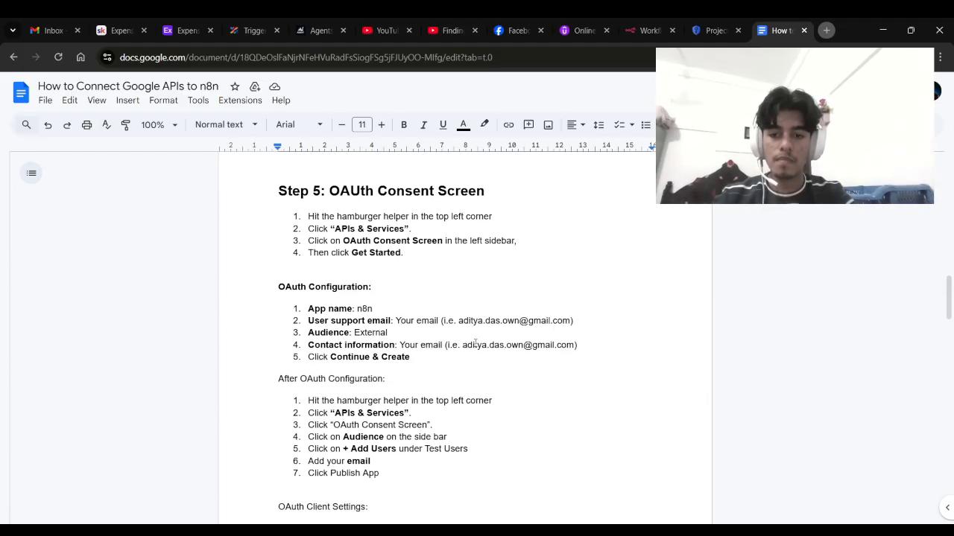
{"action": "left_click_drag", "start_coordinate": [343, 240], "coordinate": [454, 240]}
{"action": "left_click_drag", "start_coordinate": [344, 253], "coordinate": [427, 255]}
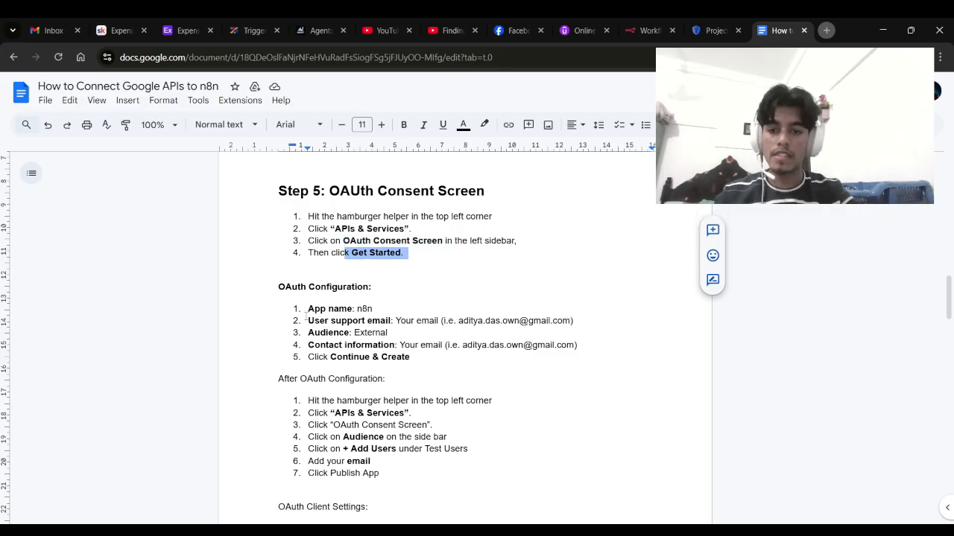
{"action": "left_click_drag", "start_coordinate": [308, 309], "coordinate": [448, 322]}
{"action": "left_click_drag", "start_coordinate": [308, 333], "coordinate": [420, 341]}
{"action": "left_click", "coordinate": [359, 357]}
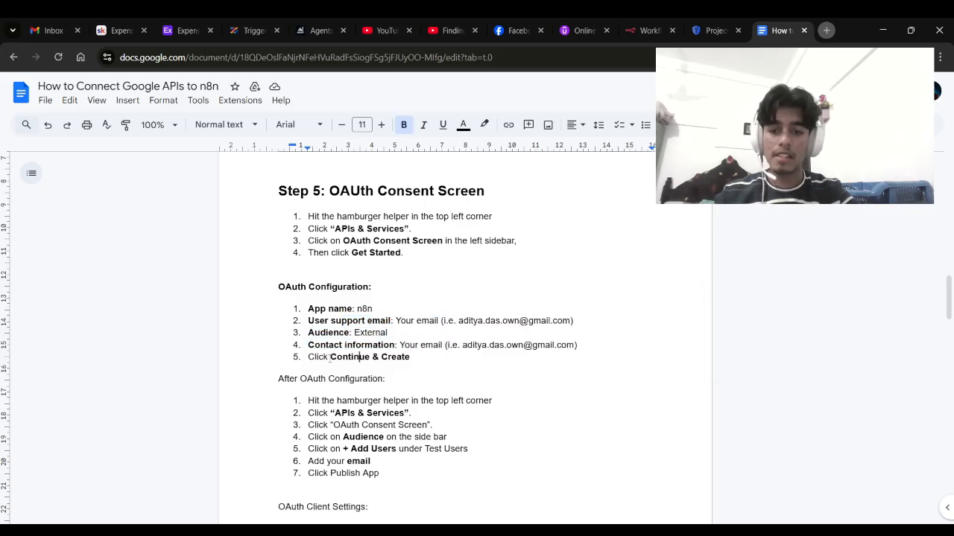
{"action": "left_click_drag", "start_coordinate": [329, 413], "coordinate": [395, 414]}
{"action": "left_click", "coordinate": [660, 22]}
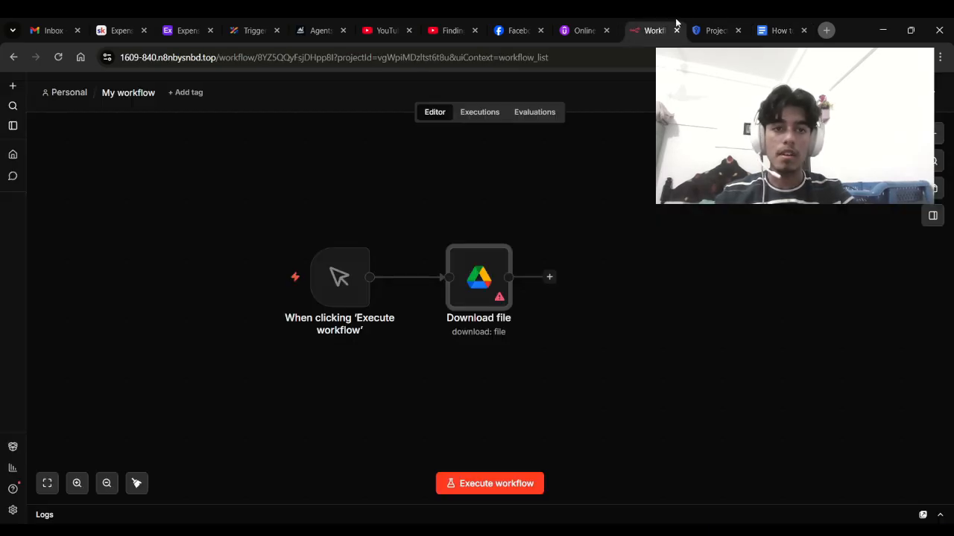
{"action": "left_click", "coordinate": [701, 26]}
Step: Enter the contact email address, agree to the Google API Services user data policy, and create the OAuth configuration
{"action": "scroll", "coordinate": [575, 210], "scroll_direction": "down", "scroll_amount": 1}
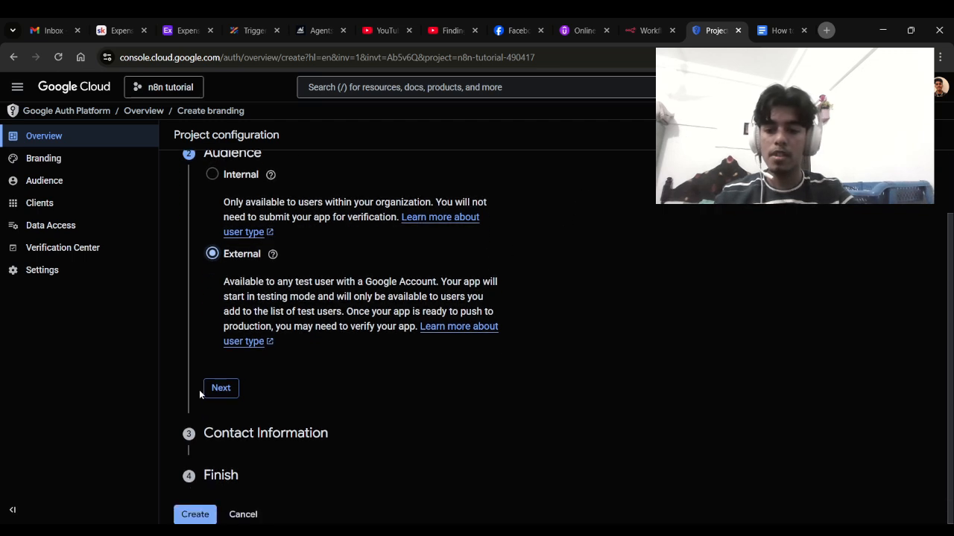
{"action": "left_click", "coordinate": [216, 388]}
{"action": "left_click", "coordinate": [258, 298]}
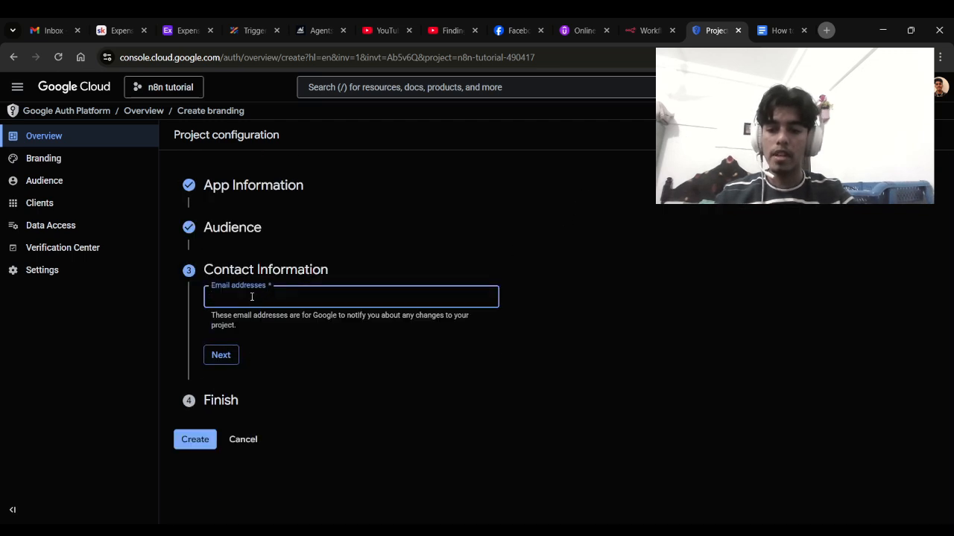
{"action": "key", "text": "ctrl+v"}
{"action": "left_click", "coordinate": [212, 356]}
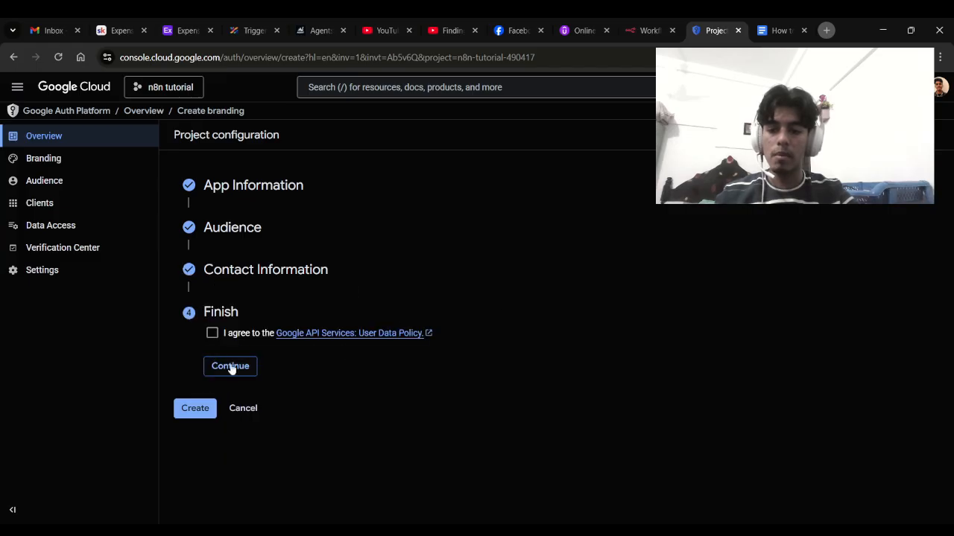
{"action": "left_click", "coordinate": [225, 366]}
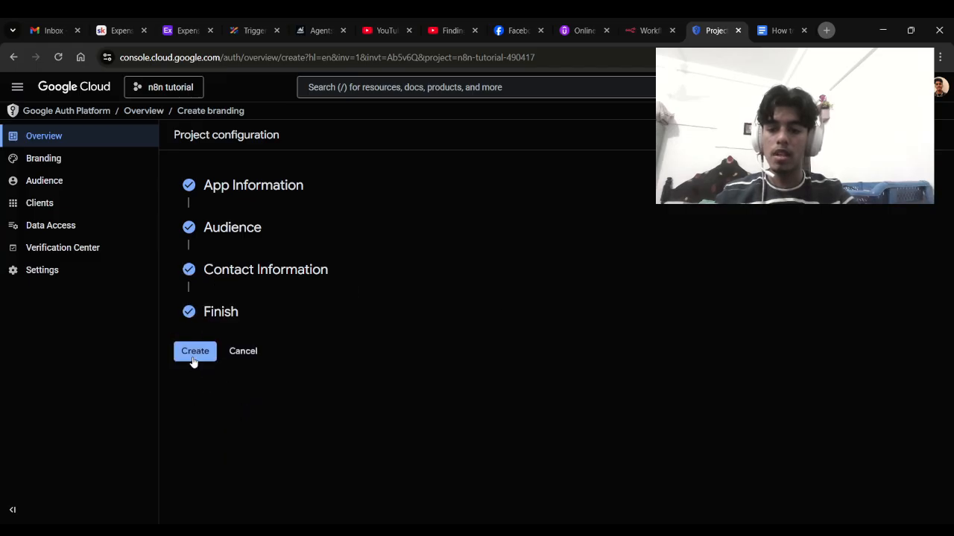
{"action": "left_click", "coordinate": [194, 356]}
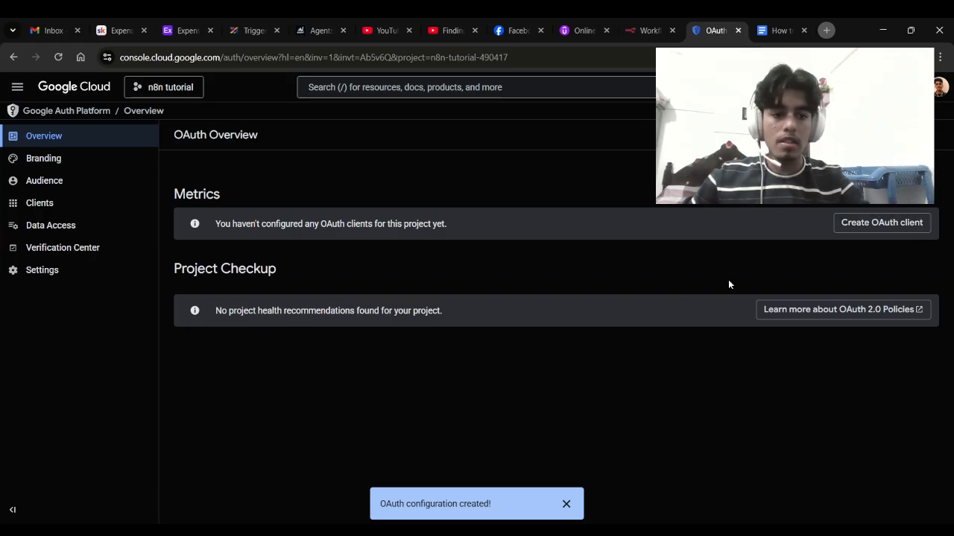
Step: Start a new OAuth client with Web application as its application type
{"action": "left_click", "coordinate": [864, 228]}
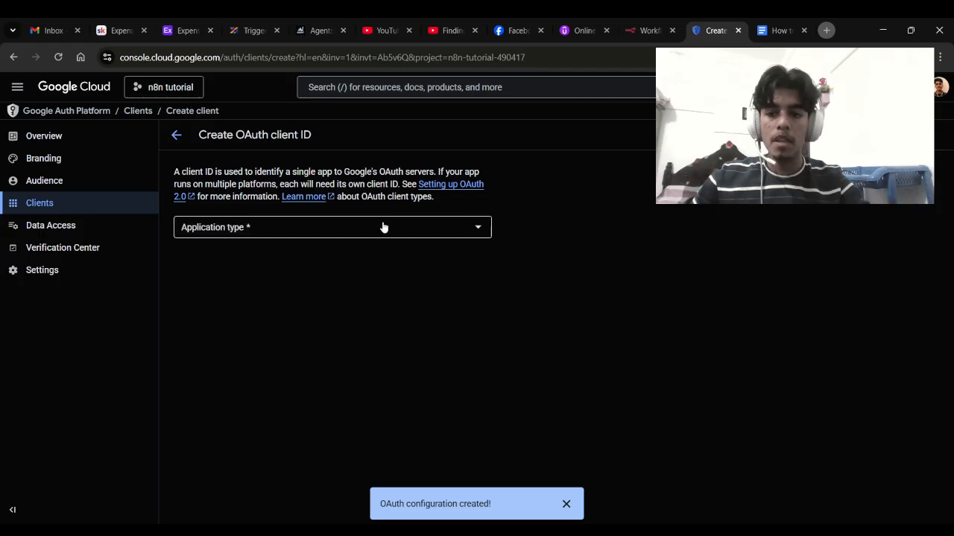
{"action": "left_click", "coordinate": [383, 224]}
{"action": "left_click", "coordinate": [386, 241]}
Step: Replace the default name of the OAuth client with n8n tutorial
{"action": "left_click", "coordinate": [294, 263]}
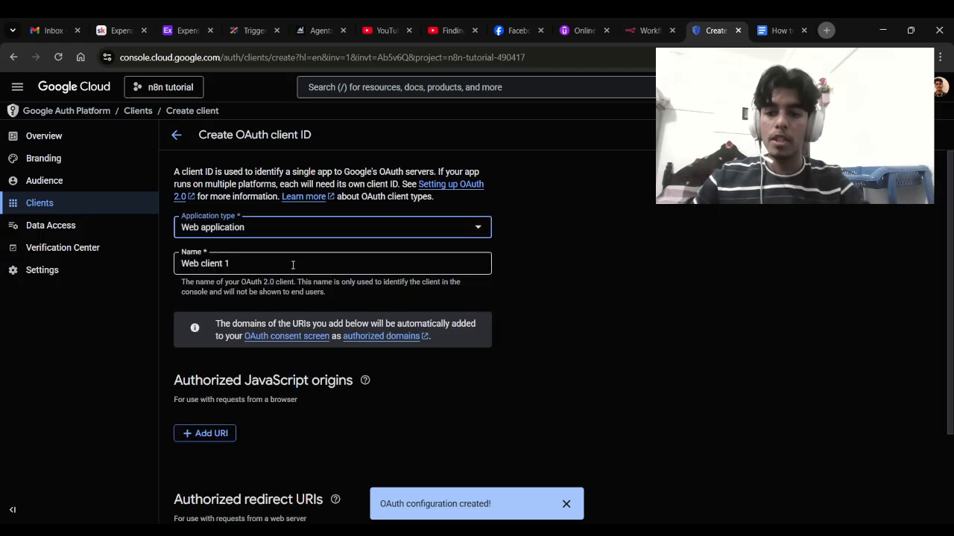
{"action": "key", "text": "BackSpace"}
{"action": "key", "text": "BackSpace"}
{"action": "key", "text": "BackSpace"}
{"action": "key", "text": "BackSpace"}
{"action": "key", "text": "BackSpace"}
{"action": "key", "text": "BackSpace"}
{"action": "key", "text": "BackSpace"}
{"action": "key", "text": "BackSpace"}
{"action": "key", "text": "BackSpace"}
{"action": "key", "text": "BackSpace"}
{"action": "key", "text": "BackSpace"}
{"action": "type", "text": "n8n t"}
{"action": "type", "text": "ur"}
{"action": "type", "text": "to"}
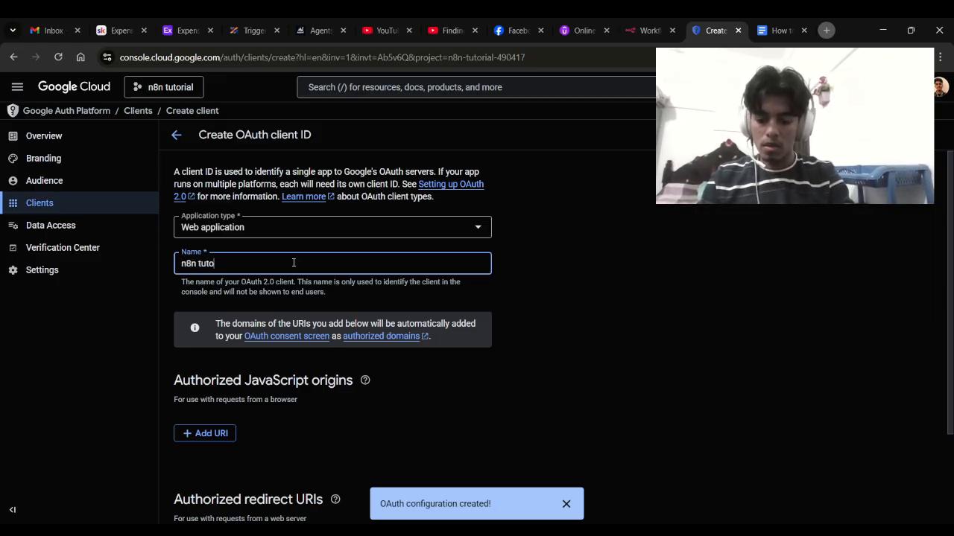
{"action": "type", "text": "rial"}
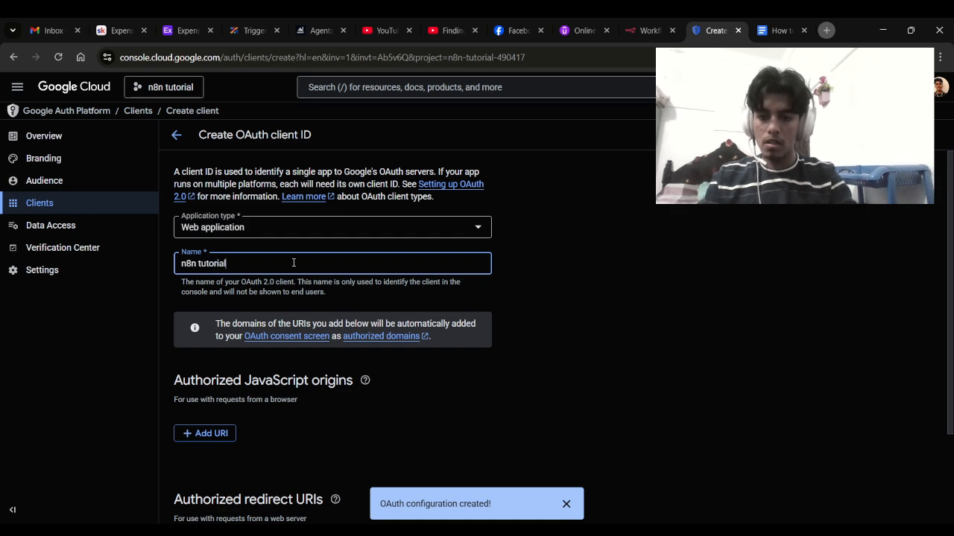
Step: Add an empty authorized redirect URI entry to the OAuth client
{"action": "scroll", "coordinate": [305, 278], "scroll_direction": "down", "scroll_amount": 1}
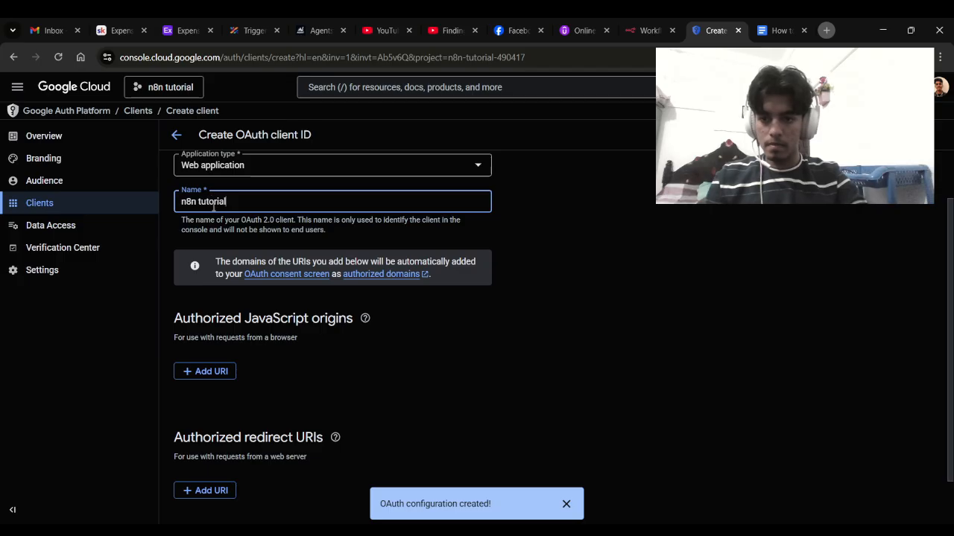
{"action": "scroll", "coordinate": [344, 331], "scroll_direction": "down", "scroll_amount": 1}
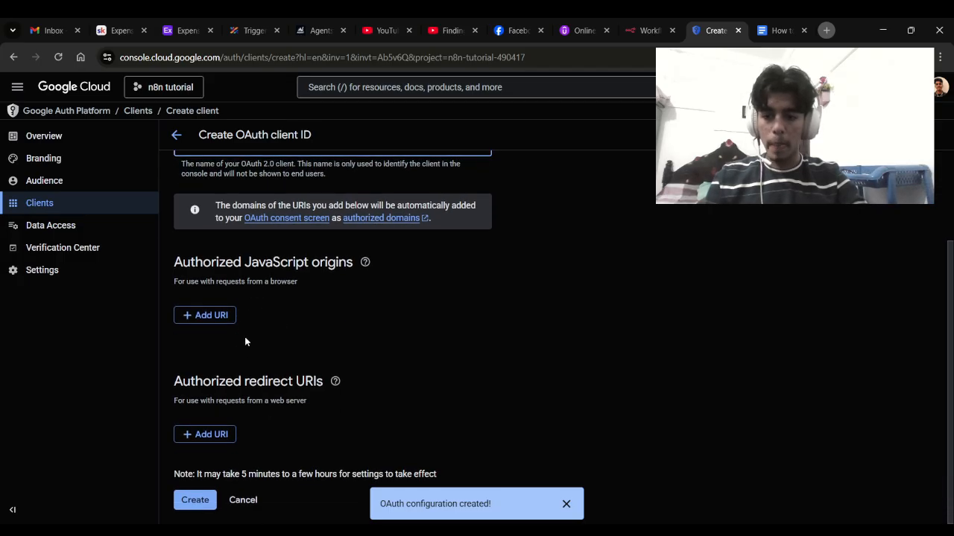
{"action": "left_click", "coordinate": [218, 435]}
{"action": "scroll", "coordinate": [635, 243], "scroll_direction": "down", "scroll_amount": 1}
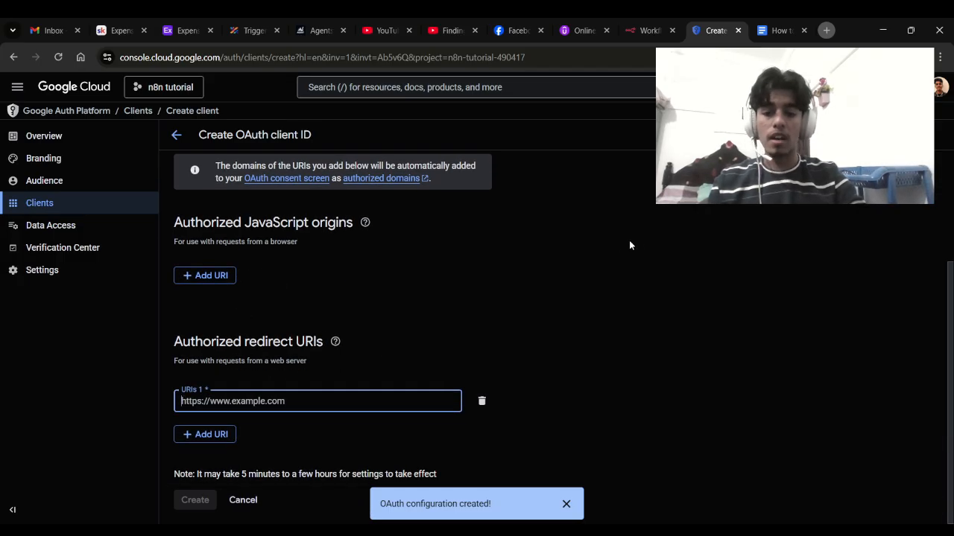
Step: Switch to the n8n workflow and copy the OAuth redirect URL from the Download file node's Google Drive account credential
{"action": "left_click", "coordinate": [645, 30]}
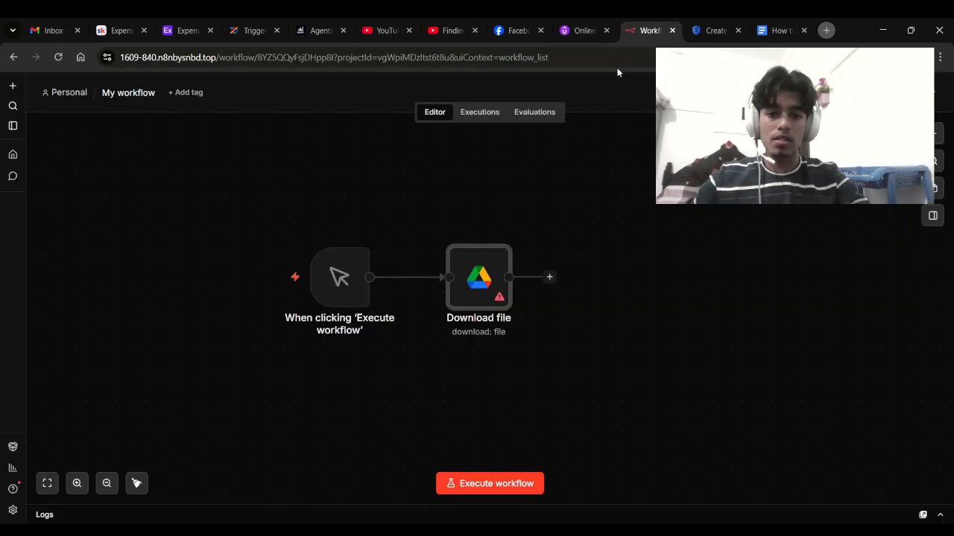
{"action": "double_click", "coordinate": [485, 290]}
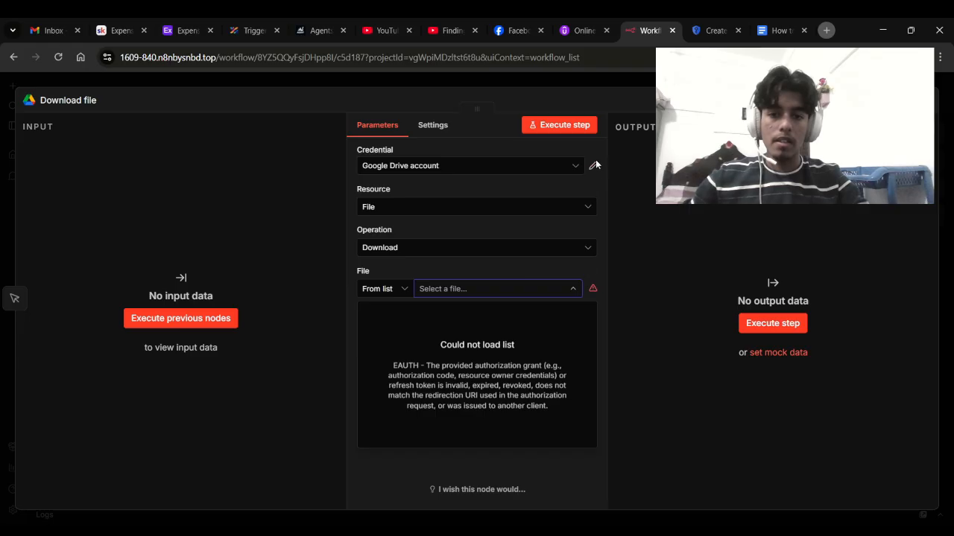
{"action": "left_click", "coordinate": [592, 164]}
{"action": "scroll", "coordinate": [467, 378], "scroll_direction": "down", "scroll_amount": 1}
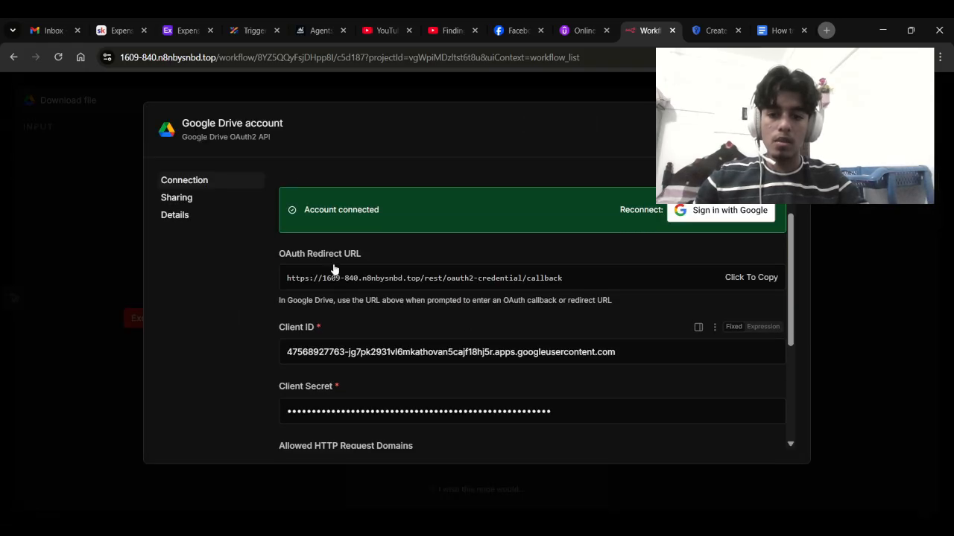
{"action": "left_click", "coordinate": [749, 278]}
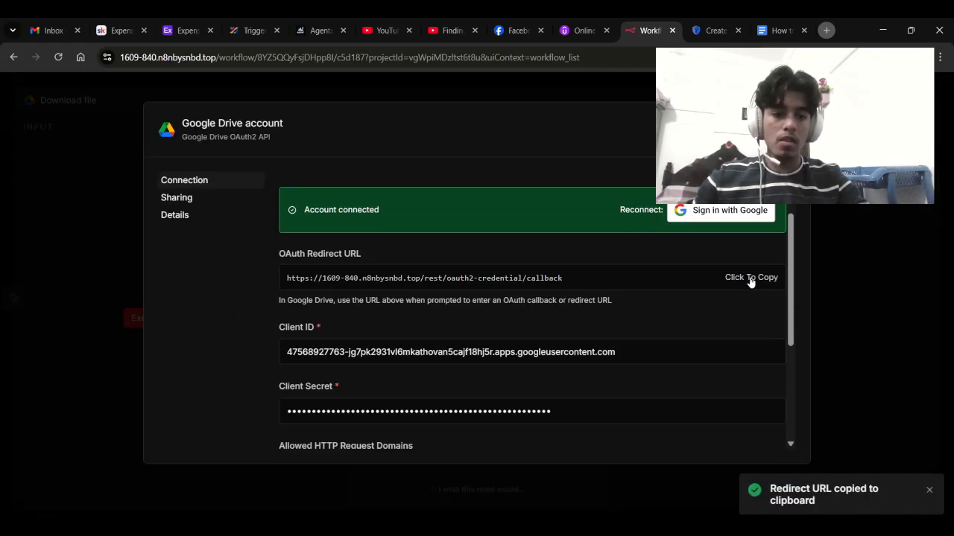
{"action": "left_click", "coordinate": [691, 24]}
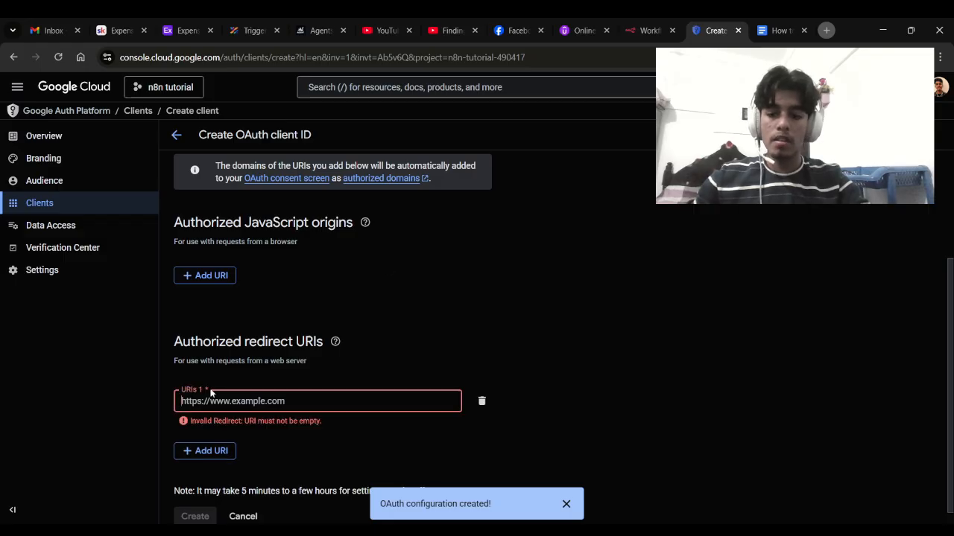
{"action": "key", "text": "ctrl+v"}
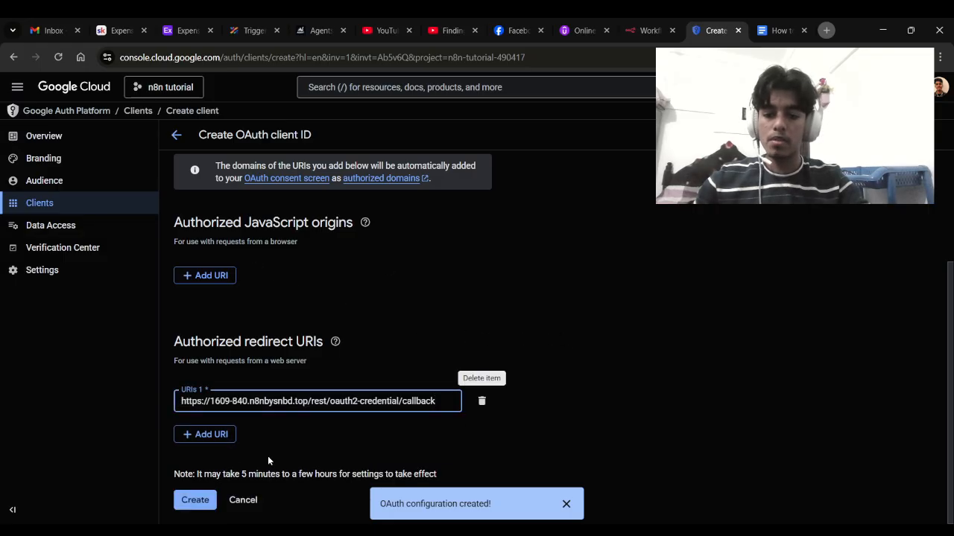
{"action": "left_click", "coordinate": [195, 500]}
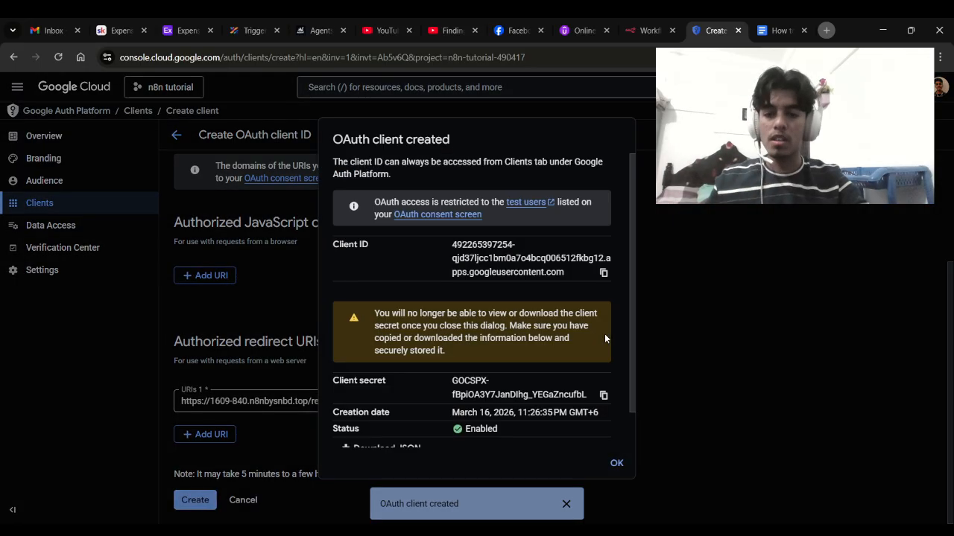
Step: Review the details of the created OAuth client and copy its client ID
{"action": "scroll", "coordinate": [556, 264], "scroll_direction": "down", "scroll_amount": 2}
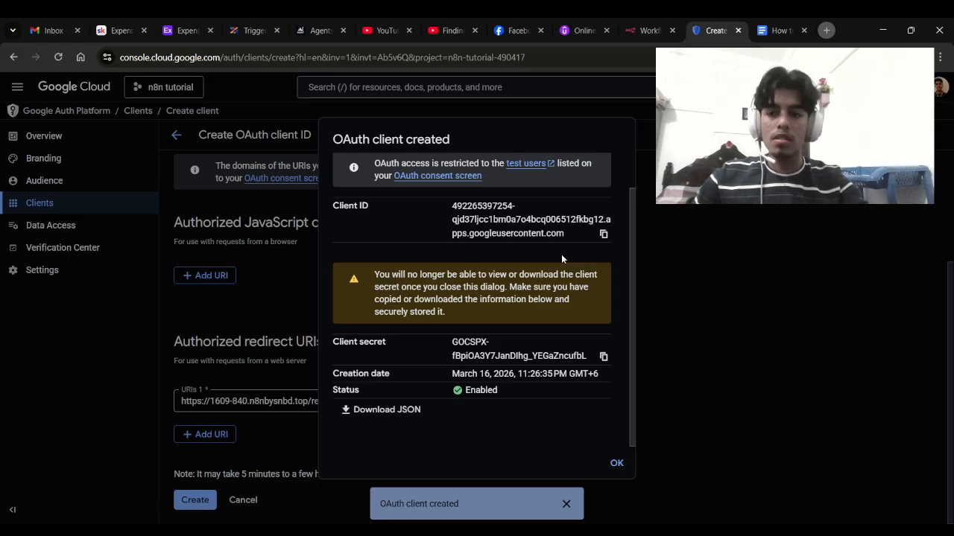
{"action": "scroll", "coordinate": [563, 255], "scroll_direction": "up", "scroll_amount": 1}
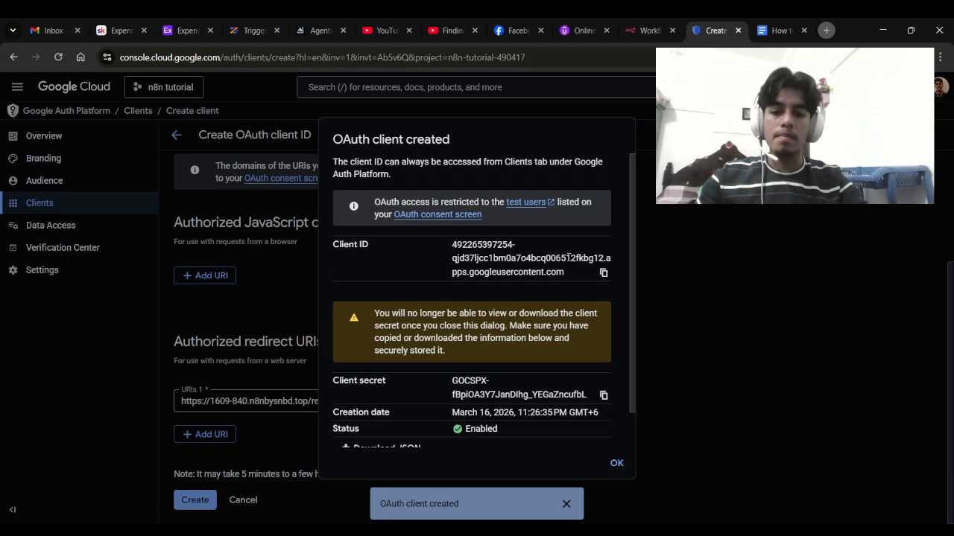
{"action": "left_click", "coordinate": [601, 274]}
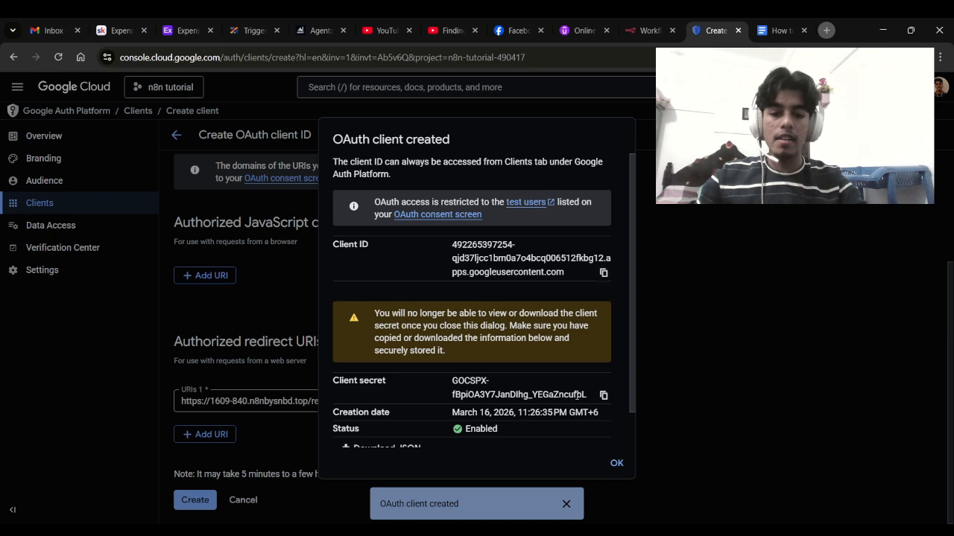
Step: Copy the client secret of the newly created OAuth client and switch to the n8n workflow
{"action": "scroll", "coordinate": [584, 372], "scroll_direction": "down", "scroll_amount": 1}
{"action": "left_click", "coordinate": [603, 356]}
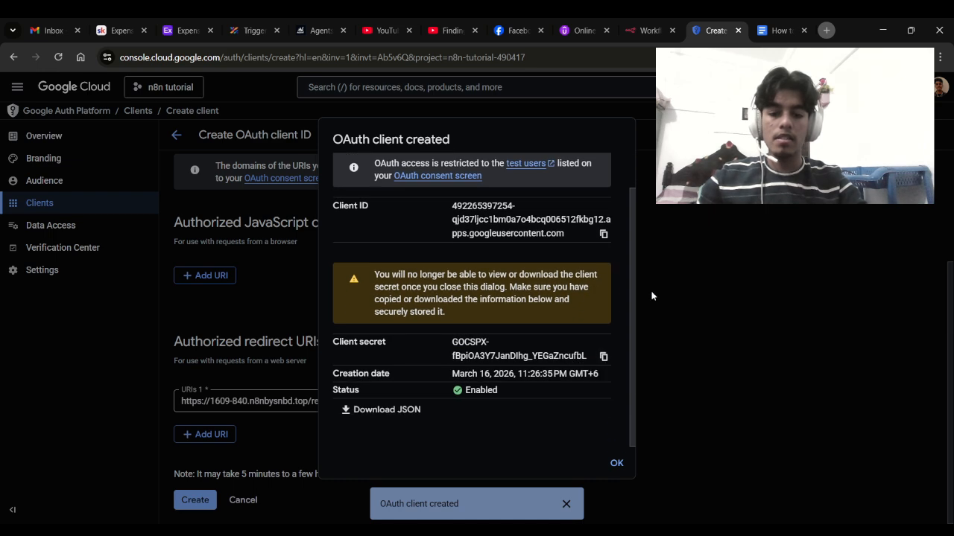
{"action": "left_click", "coordinate": [641, 29]}
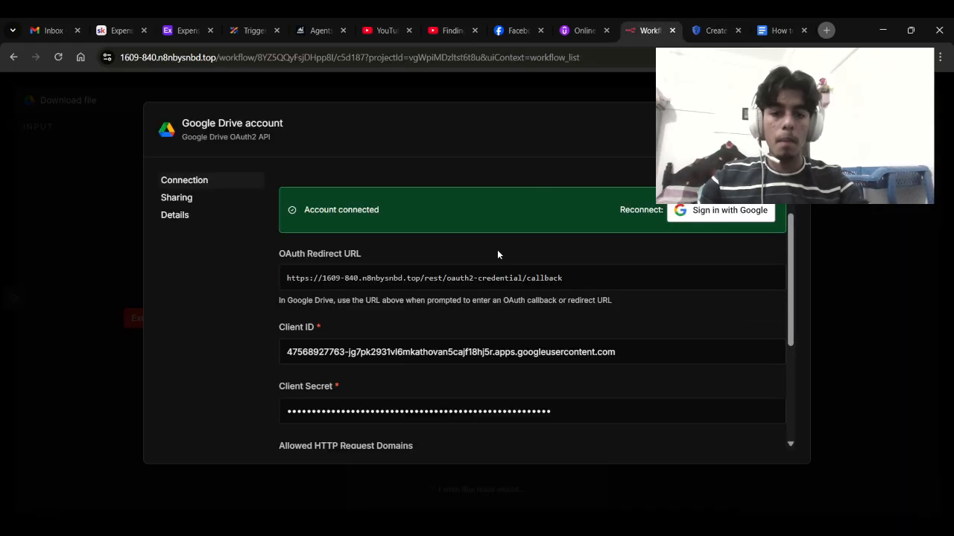
Step: Close the existing Google Drive account credential and start a new Google Drive OAuth2 credential for the Download file node
{"action": "scroll", "coordinate": [412, 391], "scroll_direction": "down", "scroll_amount": 1}
{"action": "scroll", "coordinate": [749, 250], "scroll_direction": "up", "scroll_amount": 3}
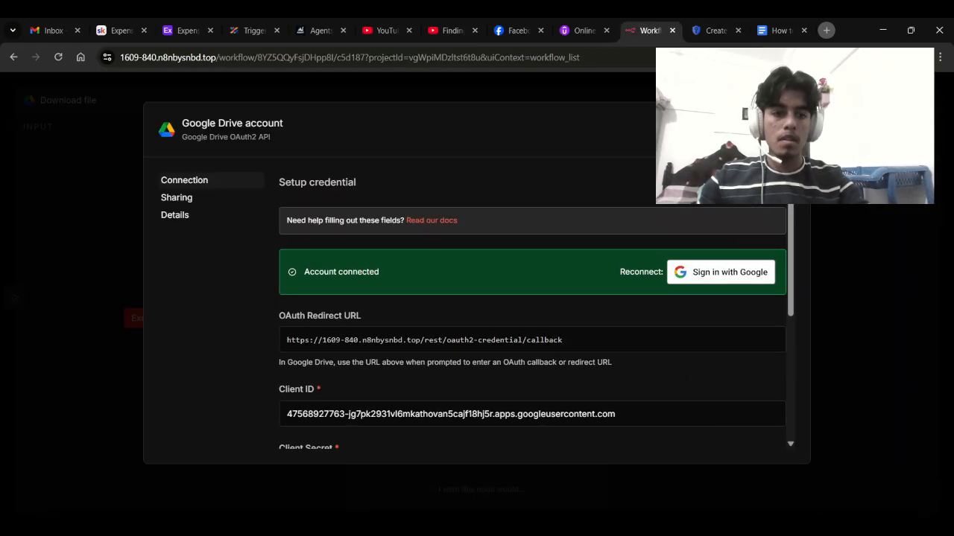
{"action": "left_click", "coordinate": [792, 119]}
{"action": "left_click", "coordinate": [516, 168]}
{"action": "left_click", "coordinate": [485, 226]}
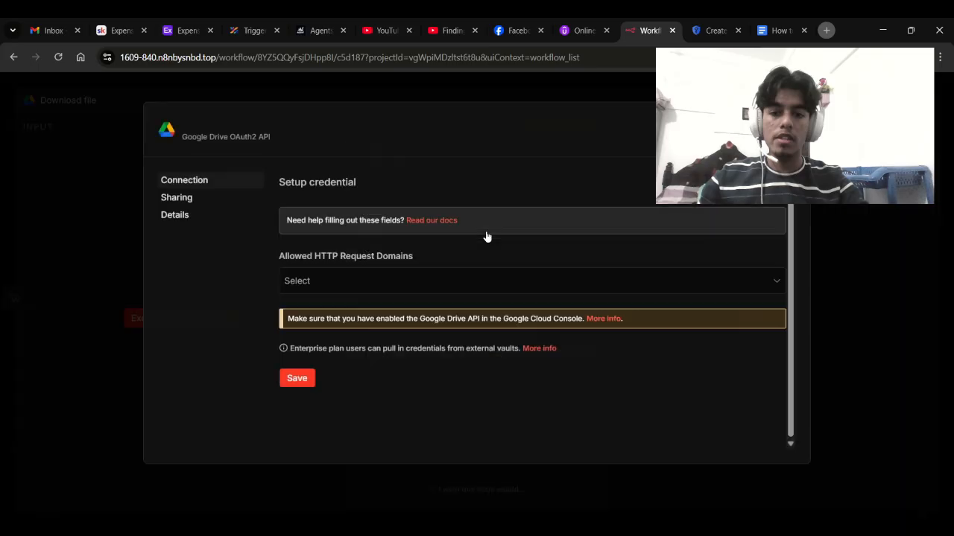
Step: Paste the copied client secret into the Client Secret field of the new Google Drive credential
{"action": "left_click", "coordinate": [332, 362]}
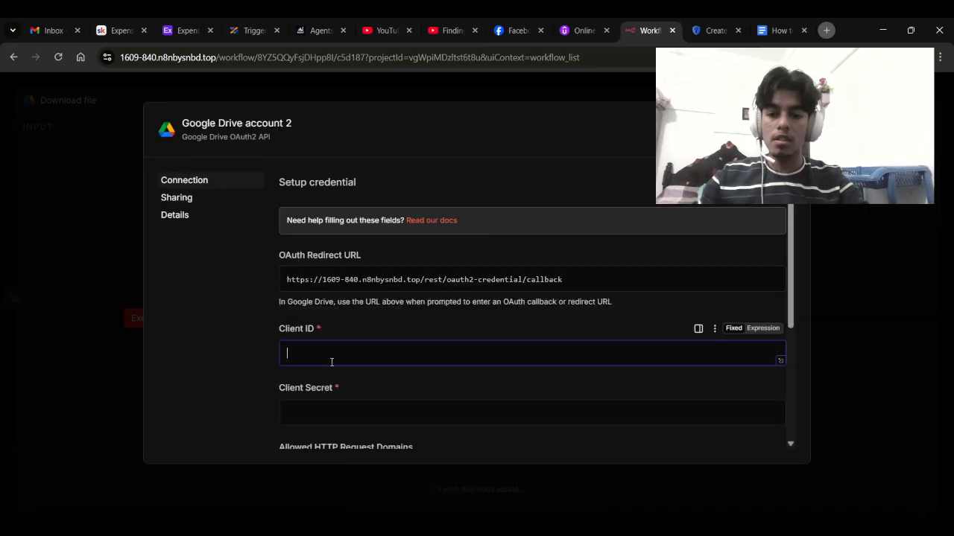
{"action": "left_click", "coordinate": [314, 420]}
{"action": "key", "text": "ctrl+v"}
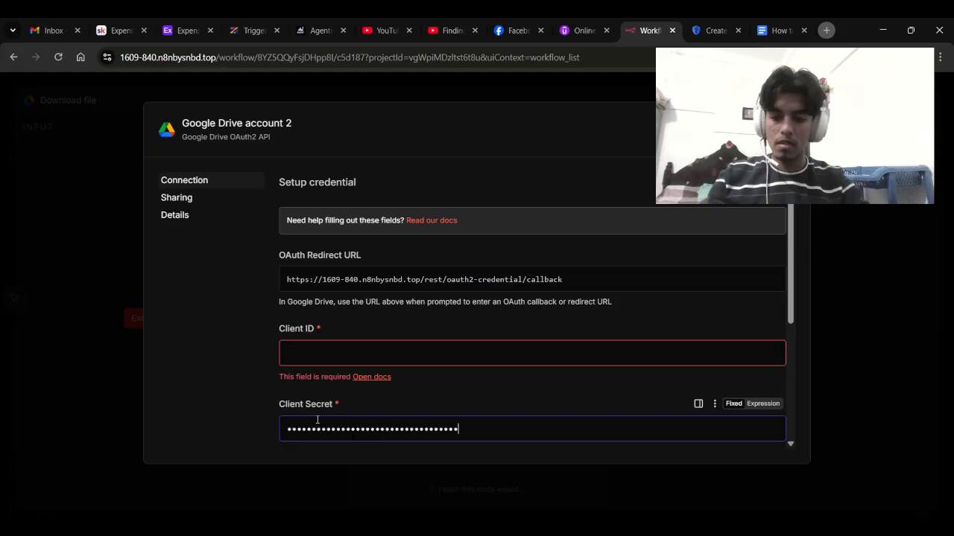
Step: Copy the client ID from Google Cloud into the n8n credential's Client ID field, clearing the Client Secret field of misplaced text
{"action": "left_click", "coordinate": [720, 27]}
{"action": "left_click", "coordinate": [604, 235]}
{"action": "left_click", "coordinate": [648, 29]}
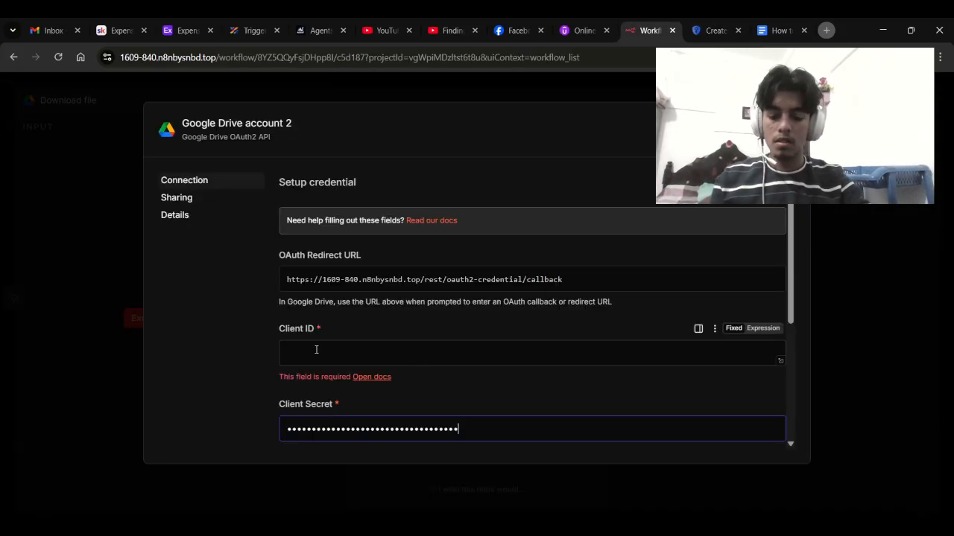
{"action": "key", "text": "ctrl+v"}
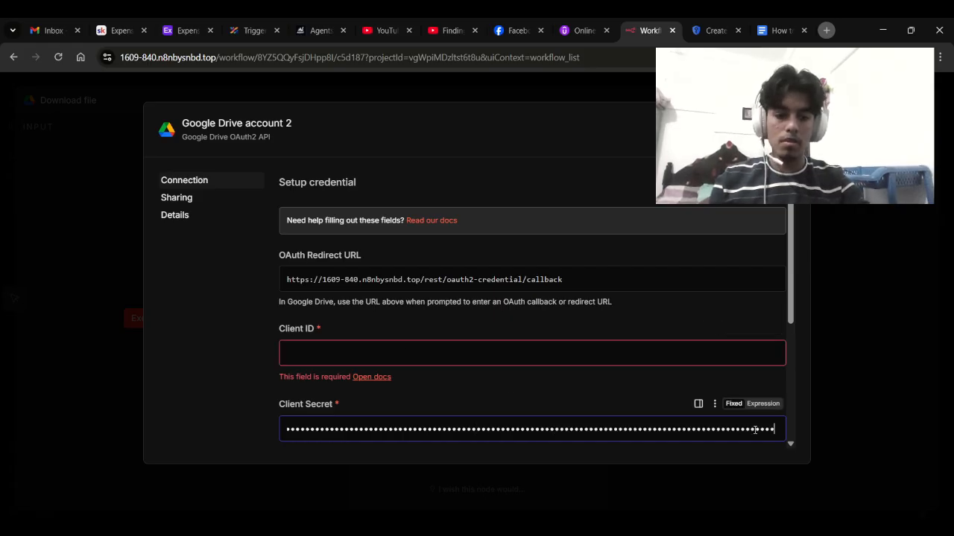
{"action": "double_click", "coordinate": [750, 430]}
{"action": "key", "text": "BackSpace"}
{"action": "left_click", "coordinate": [707, 30]}
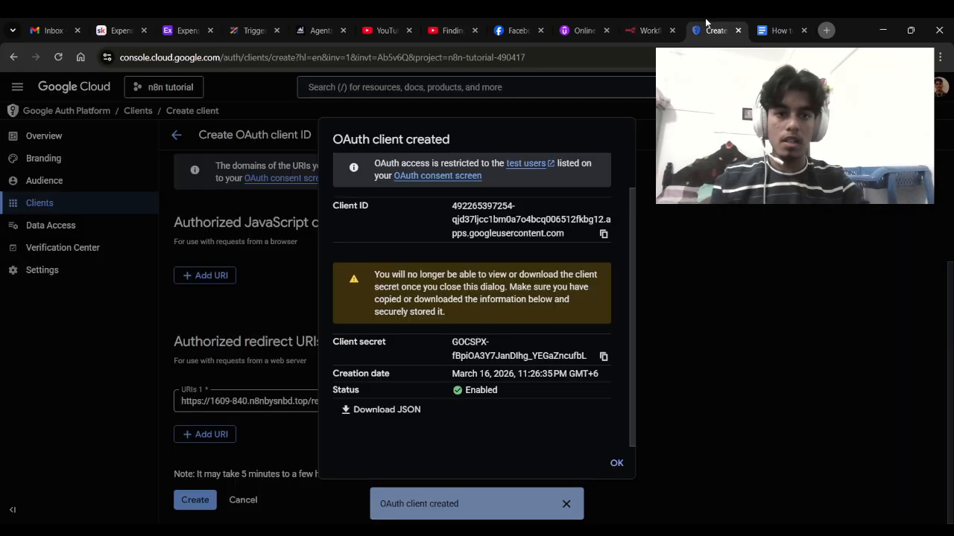
{"action": "left_click", "coordinate": [647, 30]}
{"action": "left_click", "coordinate": [332, 348]}
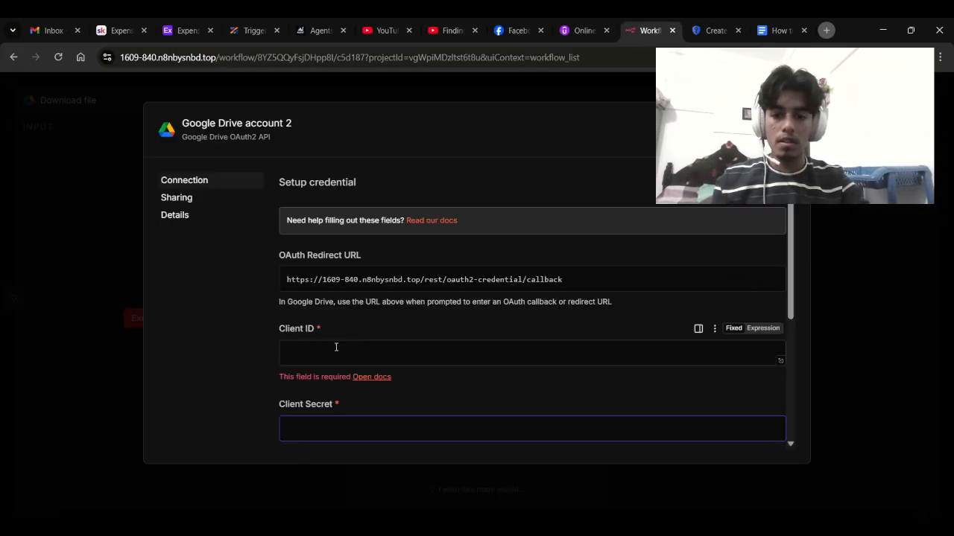
{"action": "key", "text": "ctrl+v"}
Step: Copy the client secret again from Google Cloud and enter it as the Client Secret of the n8n Google Drive credential
{"action": "left_click", "coordinate": [706, 30]}
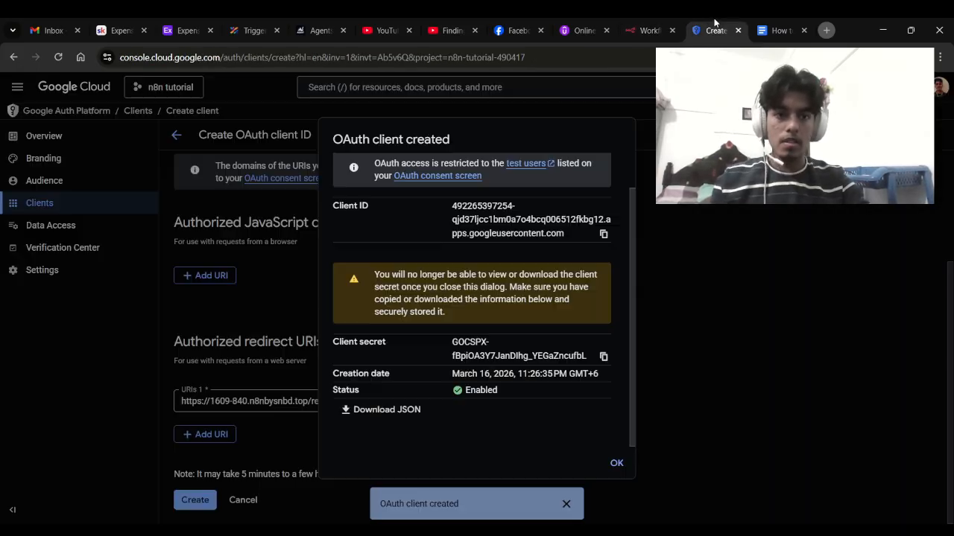
{"action": "left_click", "coordinate": [603, 356]}
{"action": "left_click", "coordinate": [647, 30]}
{"action": "left_click", "coordinate": [339, 412]}
{"action": "key", "text": "ctrl+v"}
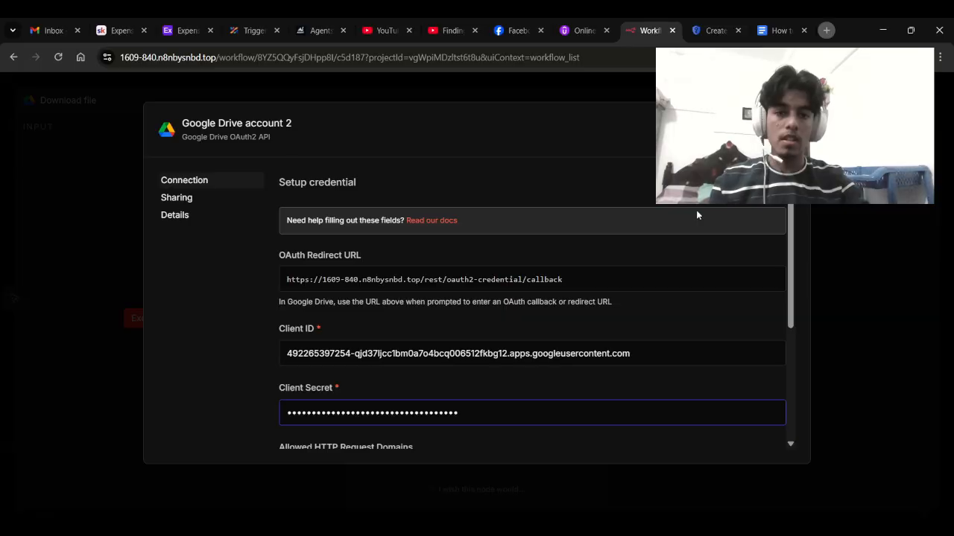
{"action": "scroll", "coordinate": [587, 337], "scroll_direction": "down", "scroll_amount": 3}
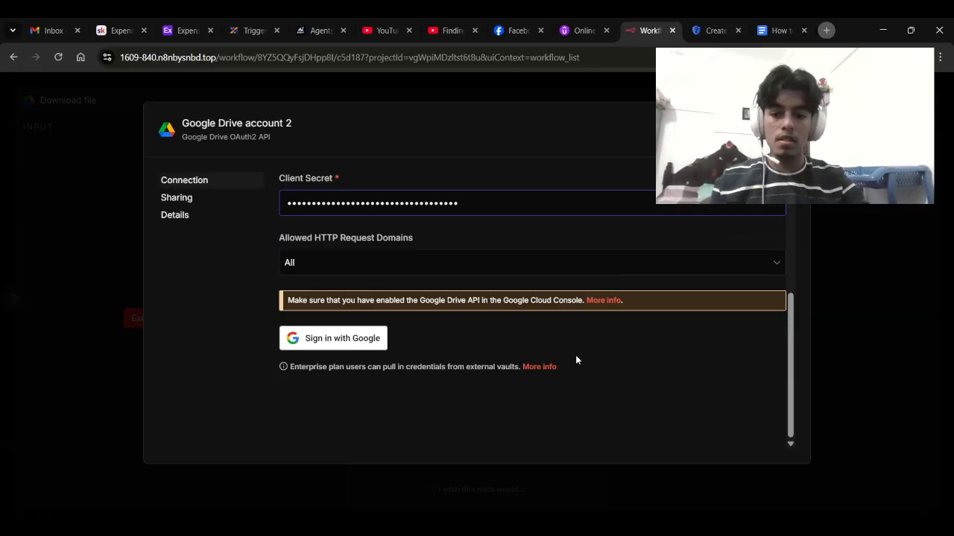
Step: Return to Google Cloud and dismiss the summary of the created OAuth client
{"action": "left_click", "coordinate": [601, 24]}
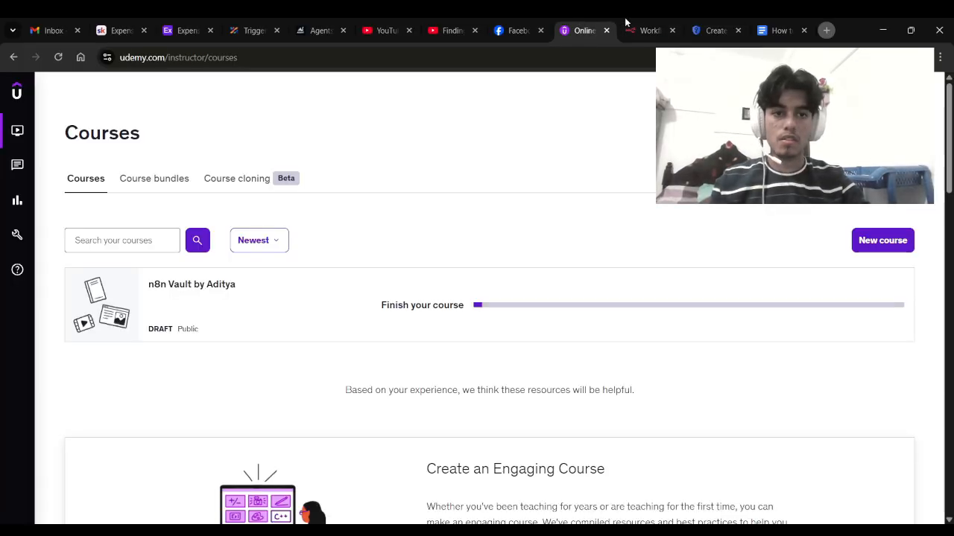
{"action": "left_click", "coordinate": [691, 24]}
{"action": "scroll", "coordinate": [577, 365], "scroll_direction": "up", "scroll_amount": 1}
{"action": "scroll", "coordinate": [578, 364], "scroll_direction": "down", "scroll_amount": 1}
{"action": "left_click", "coordinate": [616, 463]}
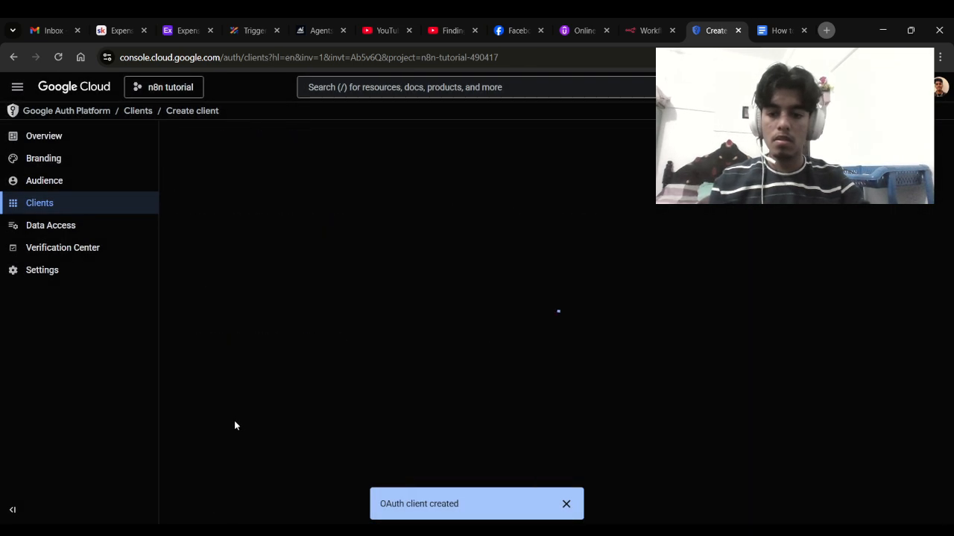
Step: Filter the app's data access scopes by Google Sheets API and add both spreadsheet scopes
{"action": "left_click", "coordinate": [100, 246]}
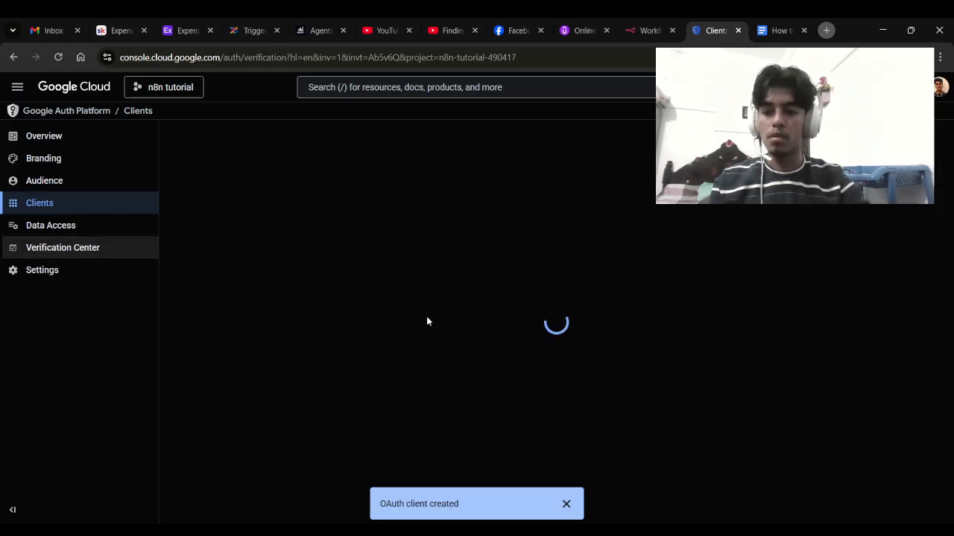
{"action": "left_click", "coordinate": [64, 275]}
{"action": "left_click", "coordinate": [87, 228]}
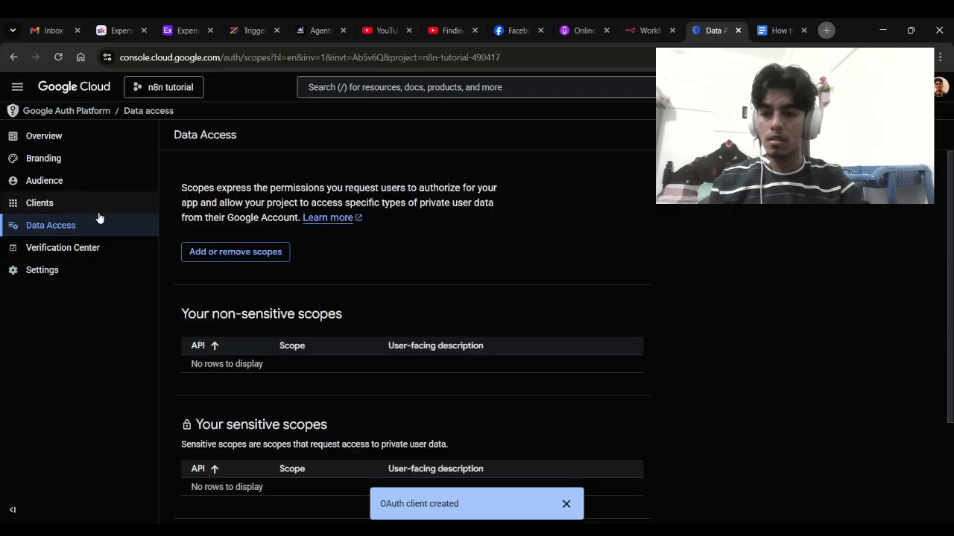
{"action": "left_click", "coordinate": [250, 257]}
{"action": "left_click", "coordinate": [600, 188]}
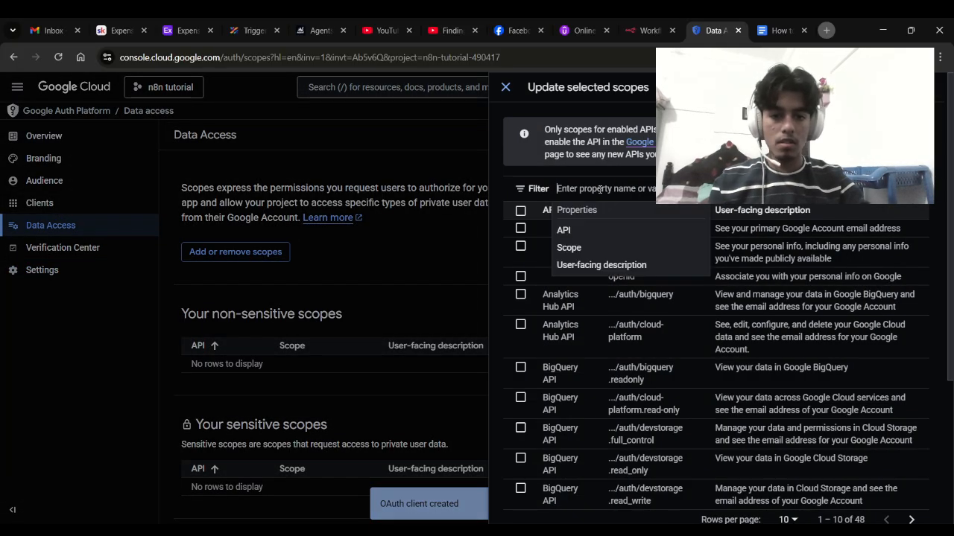
{"action": "type", "text": "sh"}
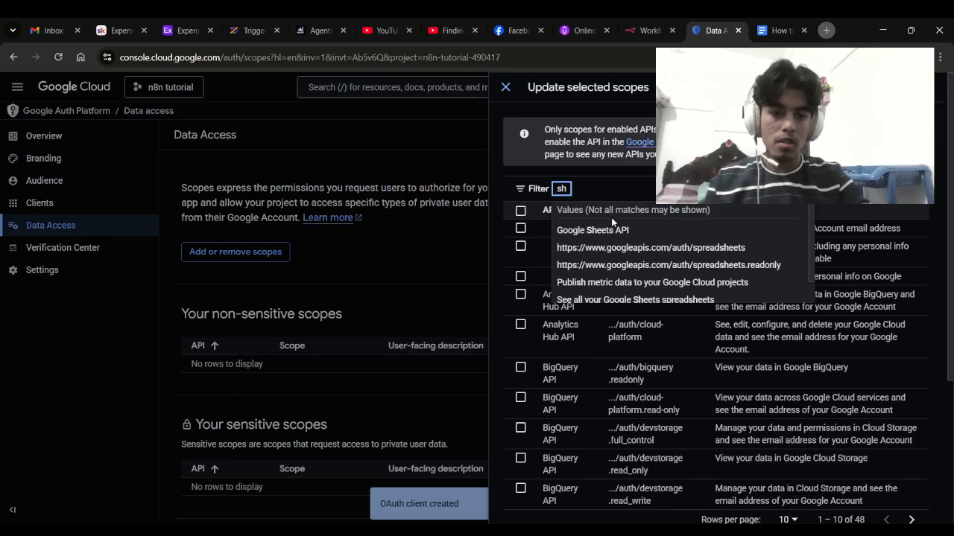
{"action": "left_click", "coordinate": [612, 229]}
{"action": "left_click", "coordinate": [520, 210]}
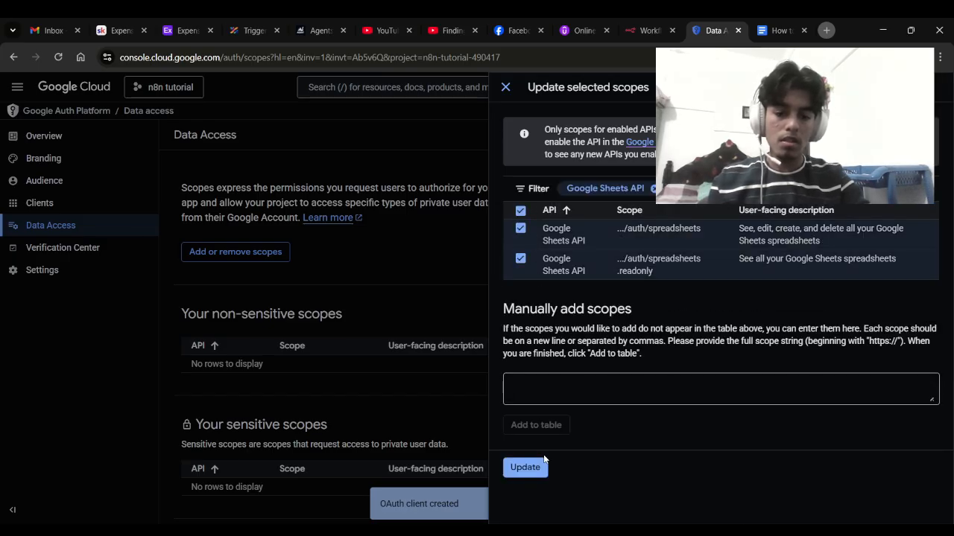
{"action": "left_click", "coordinate": [519, 468]}
Step: Filter the data access scopes by Google Drive API and add all scopes on the first results page
{"action": "left_click", "coordinate": [244, 252]}
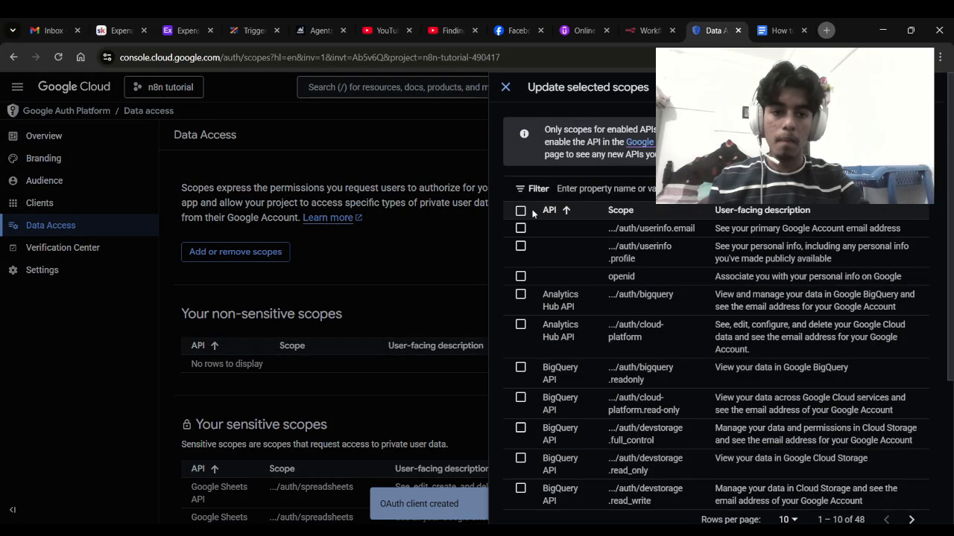
{"action": "left_click", "coordinate": [589, 188]}
{"action": "type", "text": "Dri"}
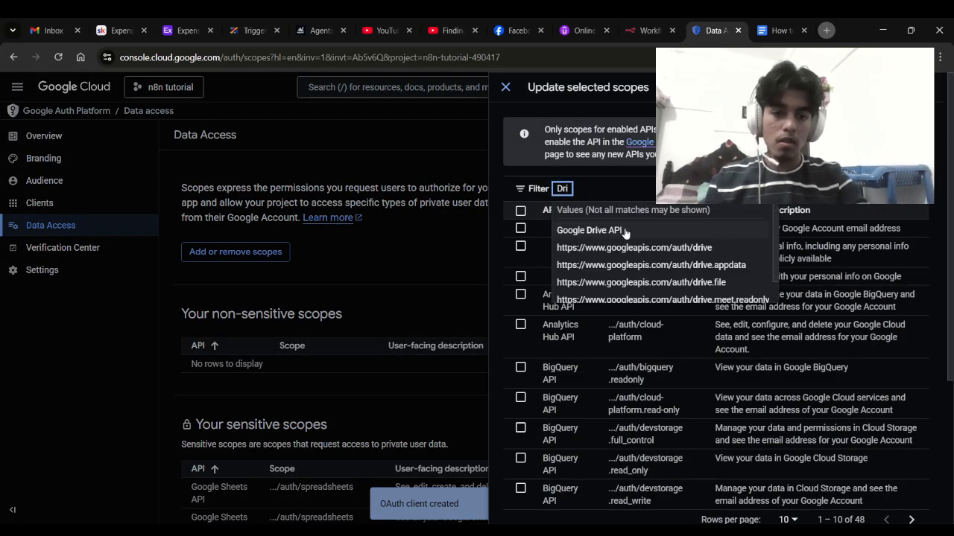
{"action": "left_click", "coordinate": [624, 230]}
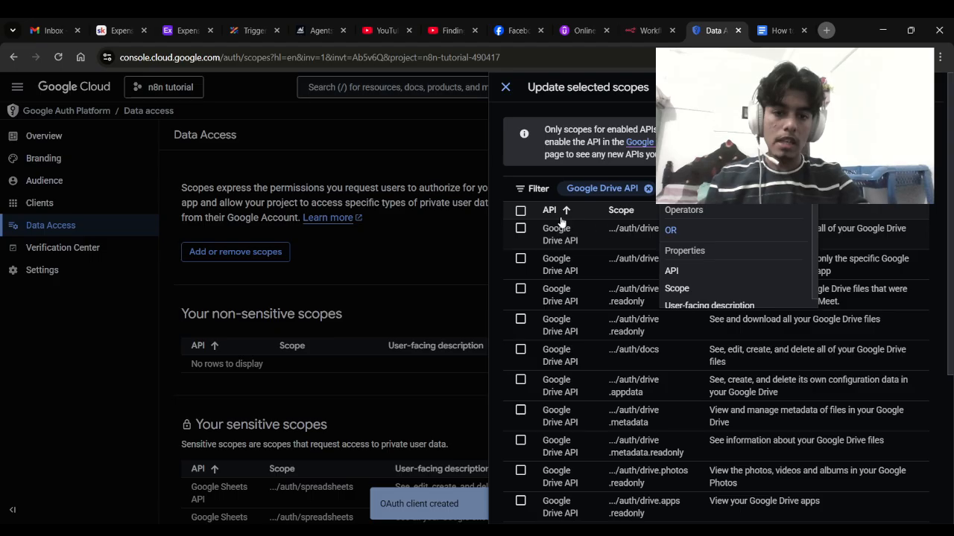
{"action": "left_click", "coordinate": [520, 210]}
{"action": "scroll", "coordinate": [522, 313], "scroll_direction": "down", "scroll_amount": 5}
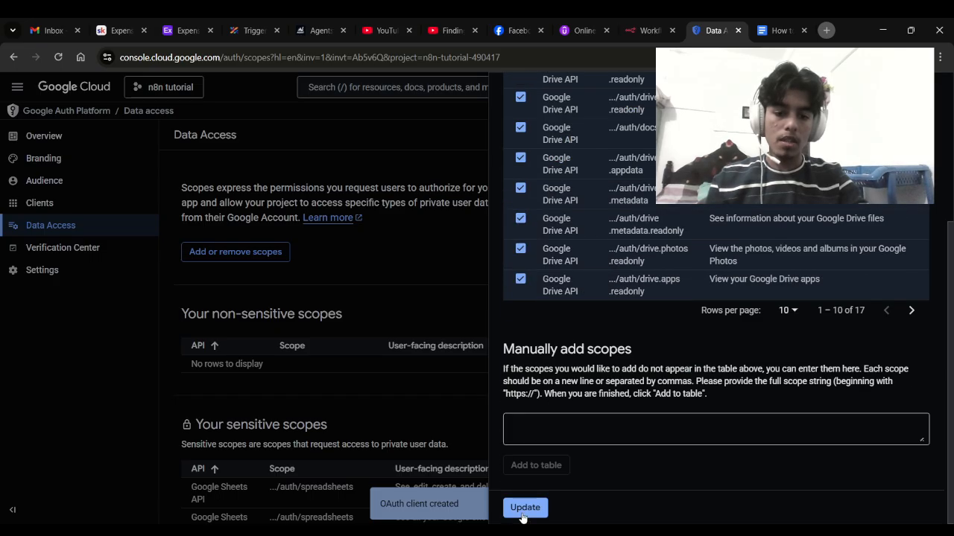
{"action": "left_click", "coordinate": [524, 509]}
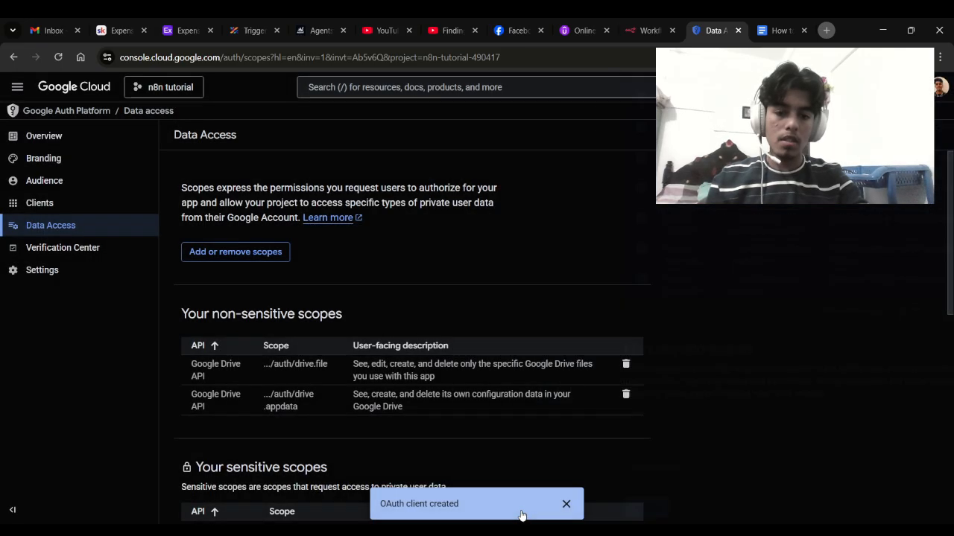
Step: Add a test user to the app's audience by entering the Google account's e-mail address, and save it
{"action": "left_click", "coordinate": [91, 187]}
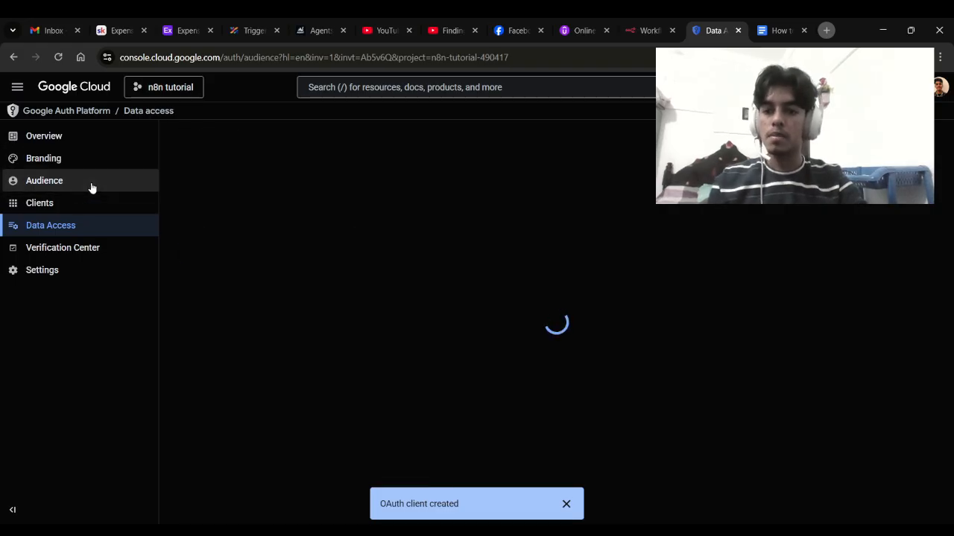
{"action": "scroll", "coordinate": [294, 313], "scroll_direction": "down", "scroll_amount": 3}
{"action": "left_click", "coordinate": [220, 363]}
{"action": "left_click", "coordinate": [574, 206]}
{"action": "key", "text": "ctrl+v"}
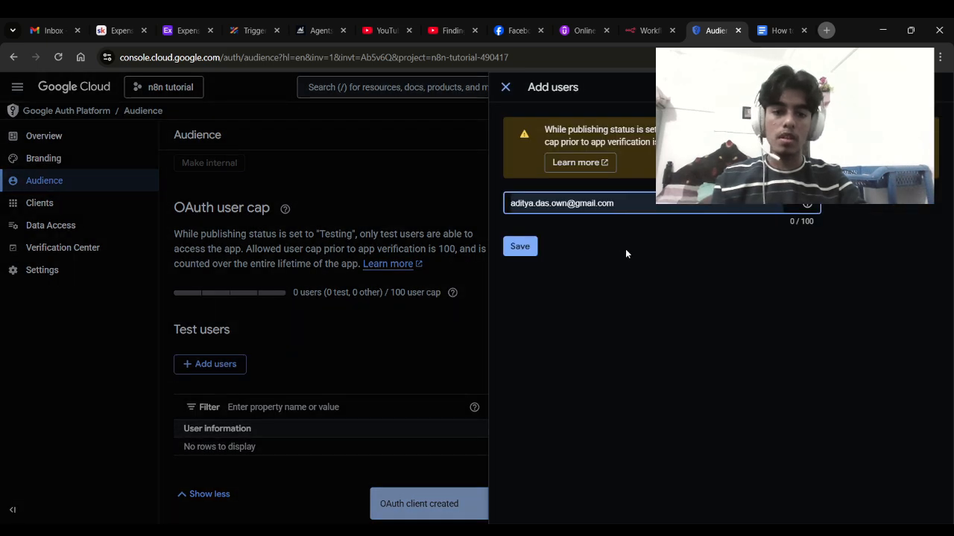
{"action": "left_click_drag", "start_coordinate": [582, 197], "coordinate": [507, 203]}
{"action": "key", "text": "BackSpace"}
{"action": "left_click", "coordinate": [680, 233]}
{"action": "left_click", "coordinate": [530, 254]}
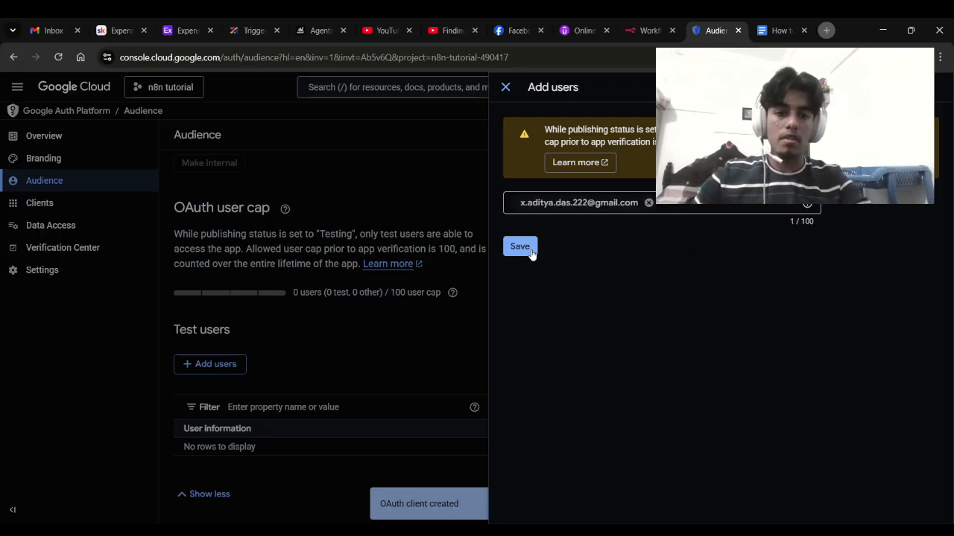
{"action": "left_click", "coordinate": [523, 253]}
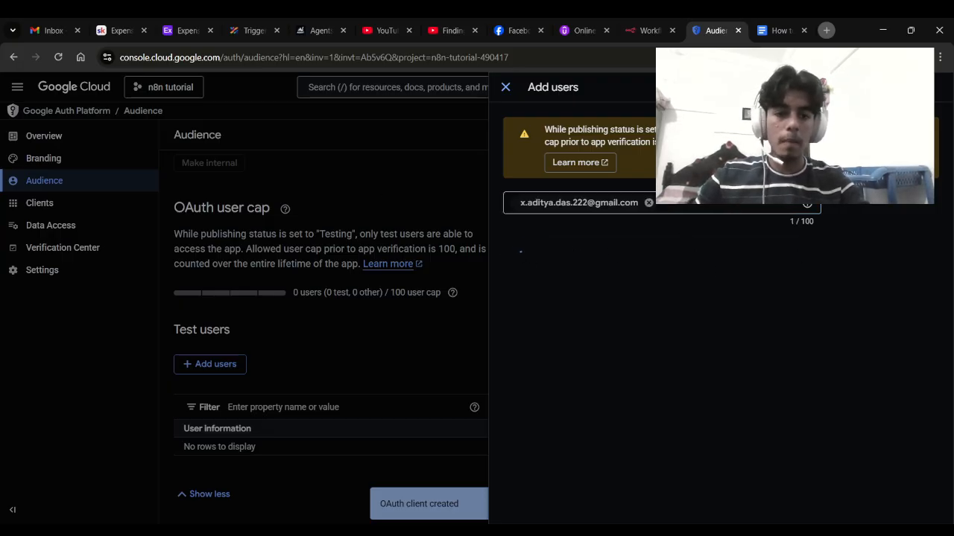
{"action": "scroll", "coordinate": [304, 310], "scroll_direction": "up", "scroll_amount": 3}
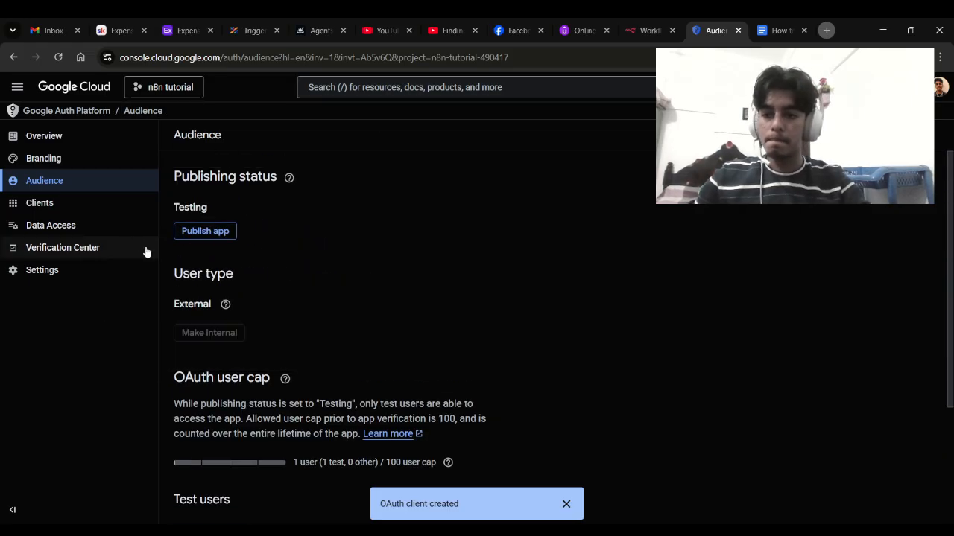
{"action": "left_click", "coordinate": [117, 161]}
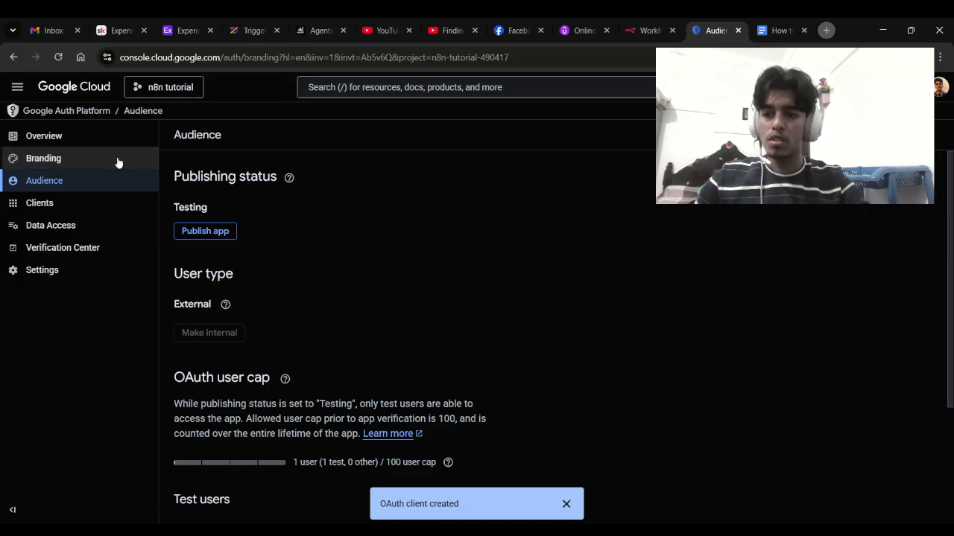
{"action": "left_click", "coordinate": [45, 136]}
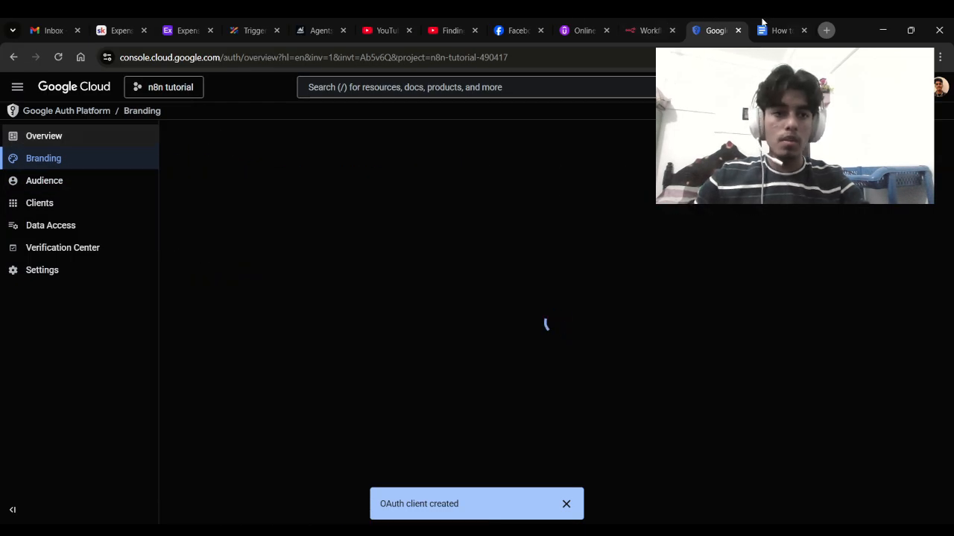
Step: Switch to n8n and try to sign in with Google for the Google Drive account 2 credential
{"action": "left_click", "coordinate": [775, 28]}
{"action": "left_click", "coordinate": [654, 31]}
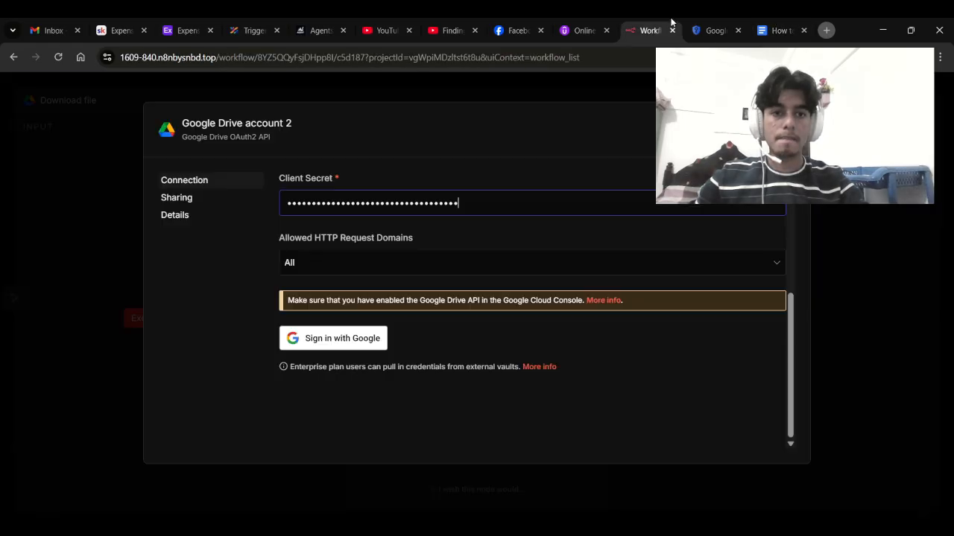
{"action": "left_click", "coordinate": [340, 349]}
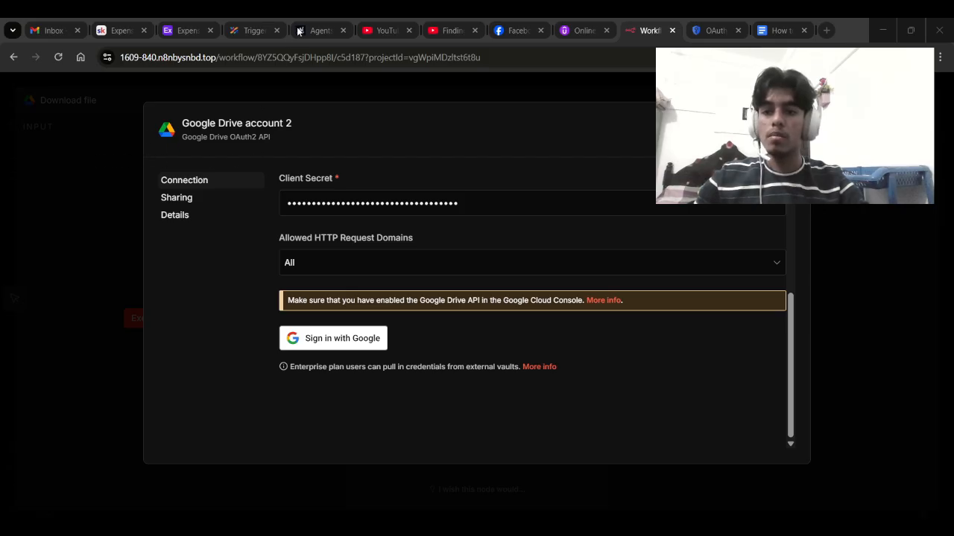
Step: Return to Google Cloud and publish the app to production in its audience settings
{"action": "left_click", "coordinate": [704, 28]}
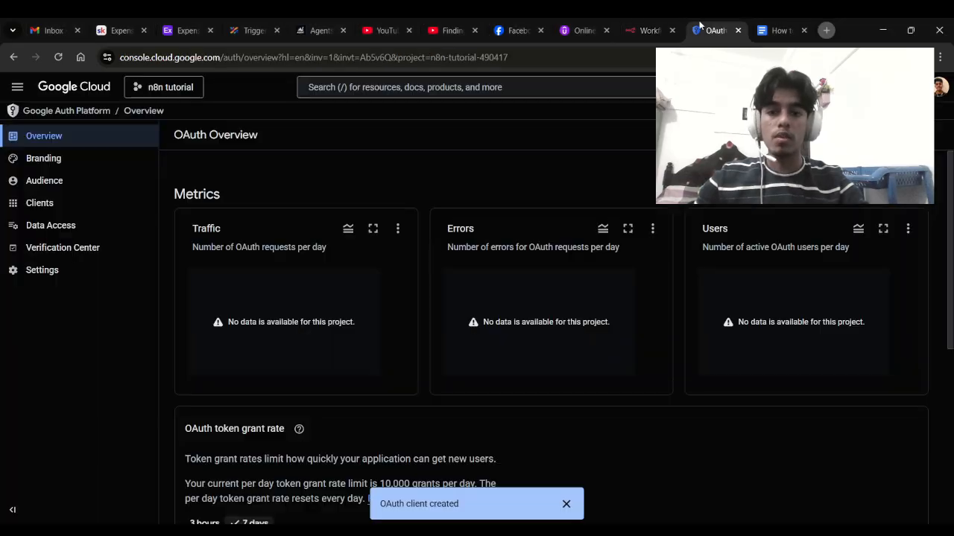
{"action": "left_click", "coordinate": [116, 220]}
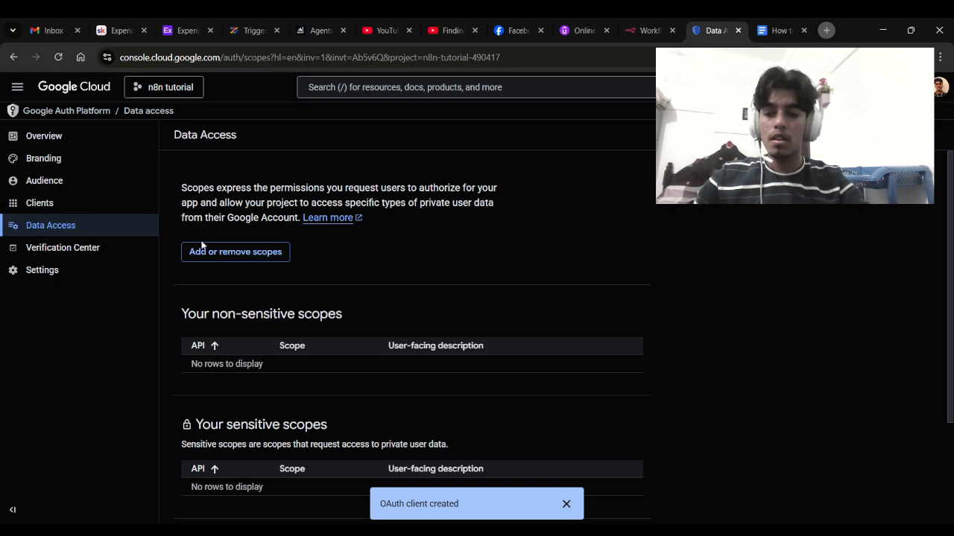
{"action": "left_click", "coordinate": [112, 208]}
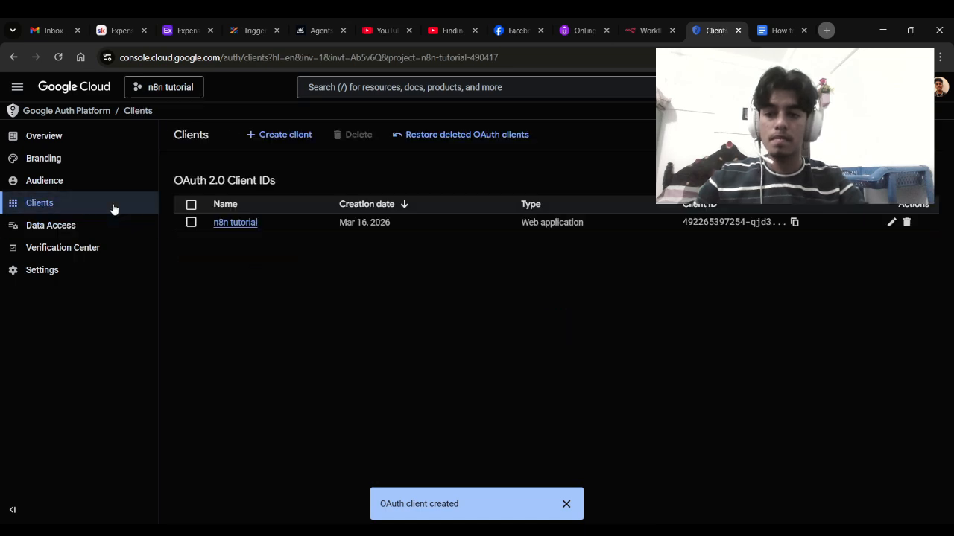
{"action": "left_click", "coordinate": [105, 181]}
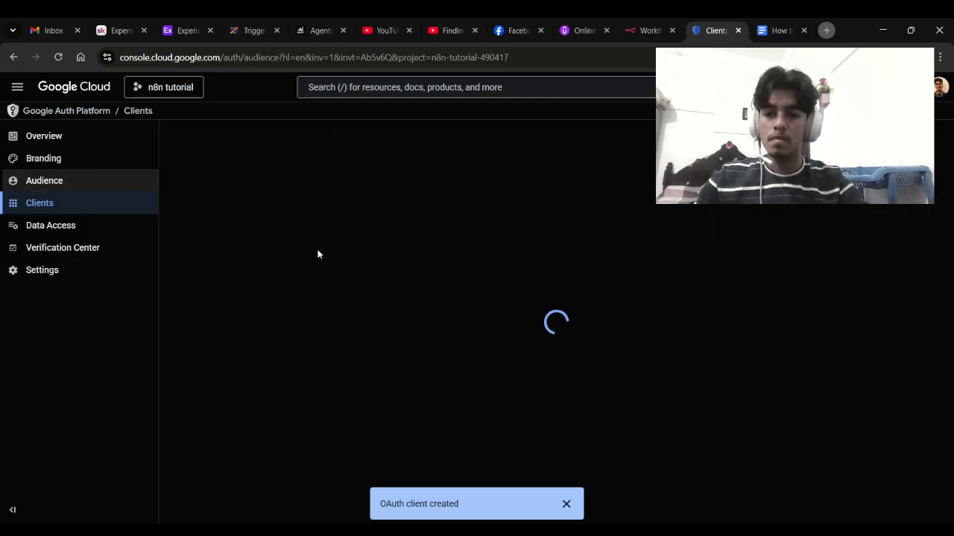
{"action": "left_click", "coordinate": [230, 231]}
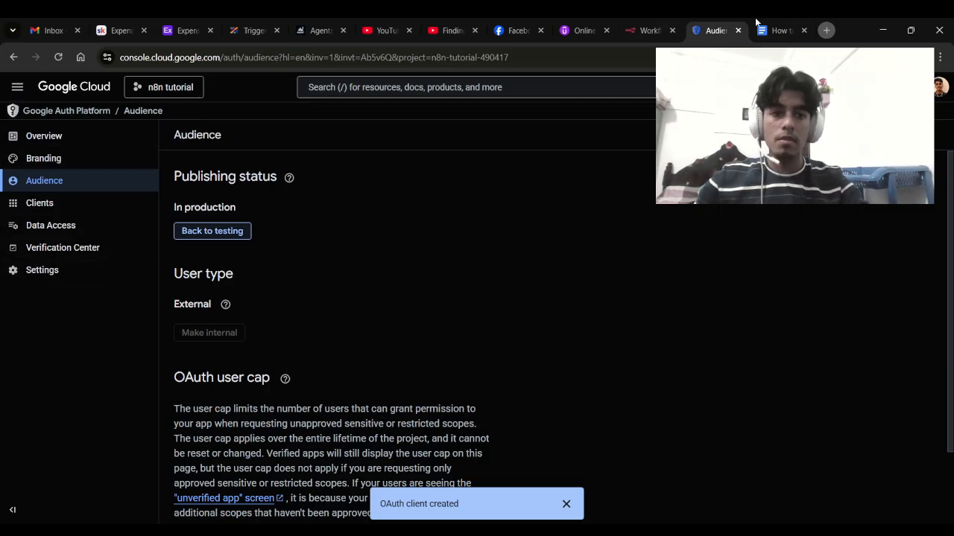
Step: Return to n8n, connect the Google Drive account 2 credential by signing in with Google, and close the credential
{"action": "left_click", "coordinate": [665, 26]}
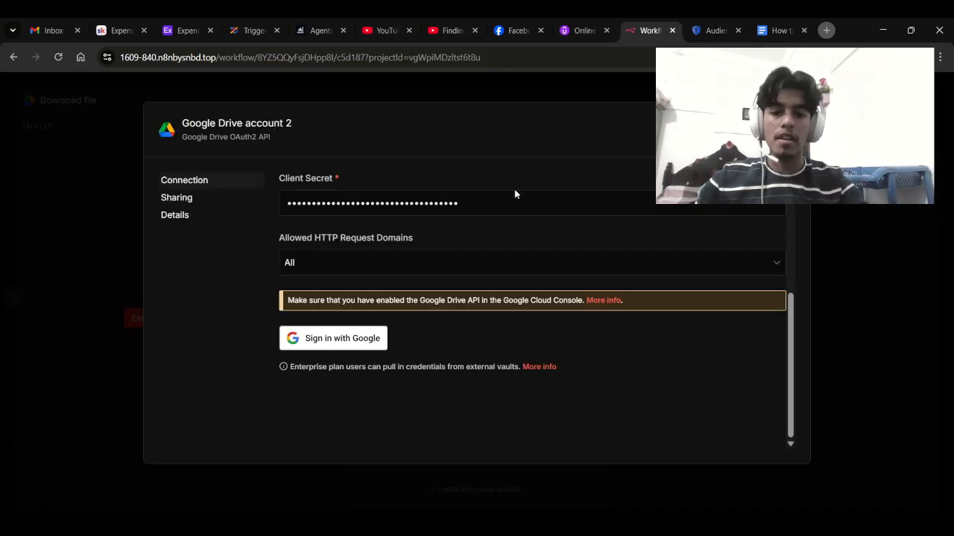
{"action": "left_click", "coordinate": [344, 339]}
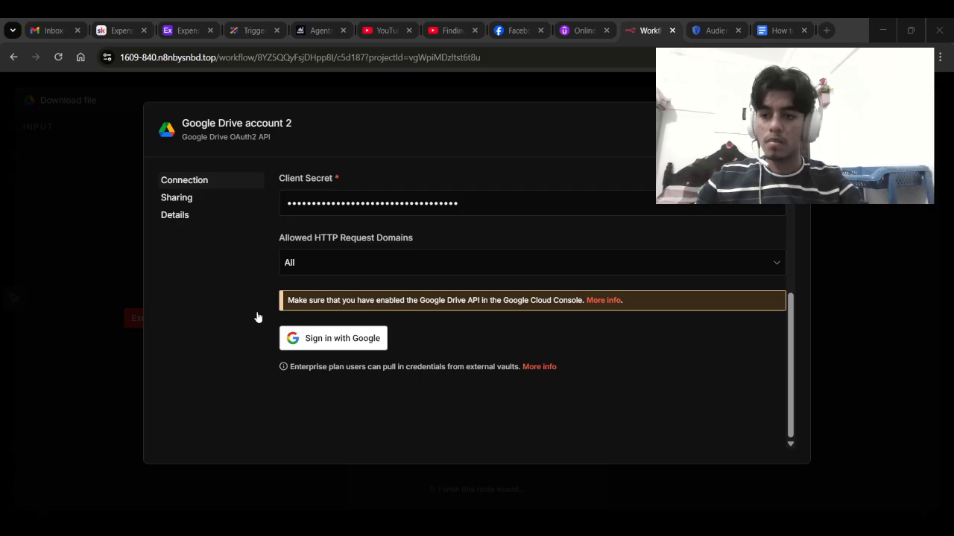
{"action": "left_click", "coordinate": [319, 339]}
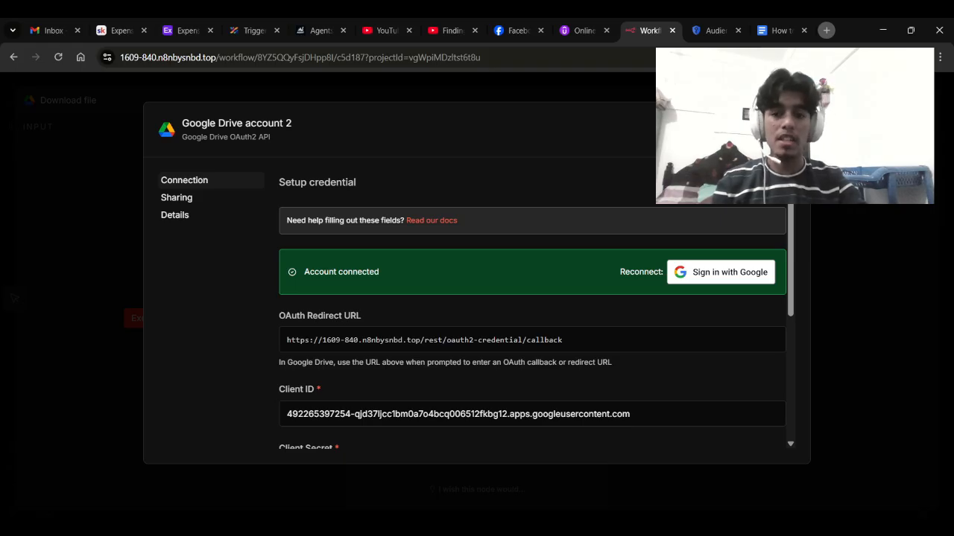
{"action": "left_click", "coordinate": [794, 119]}
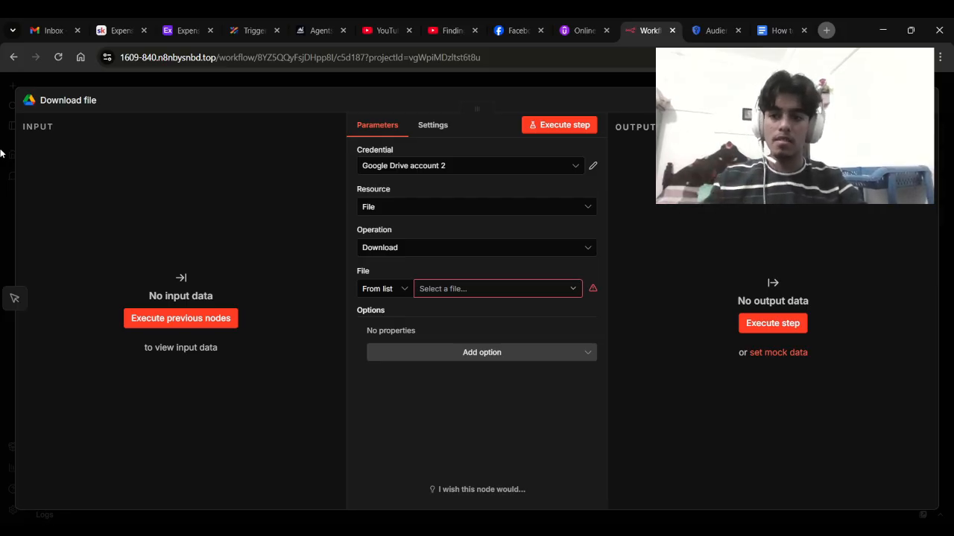
Step: Set the Download file node's file to (AI Automation BD) ALL Class List and return to the workflow canvas
{"action": "left_click", "coordinate": [2, 153]}
{"action": "double_click", "coordinate": [478, 277]}
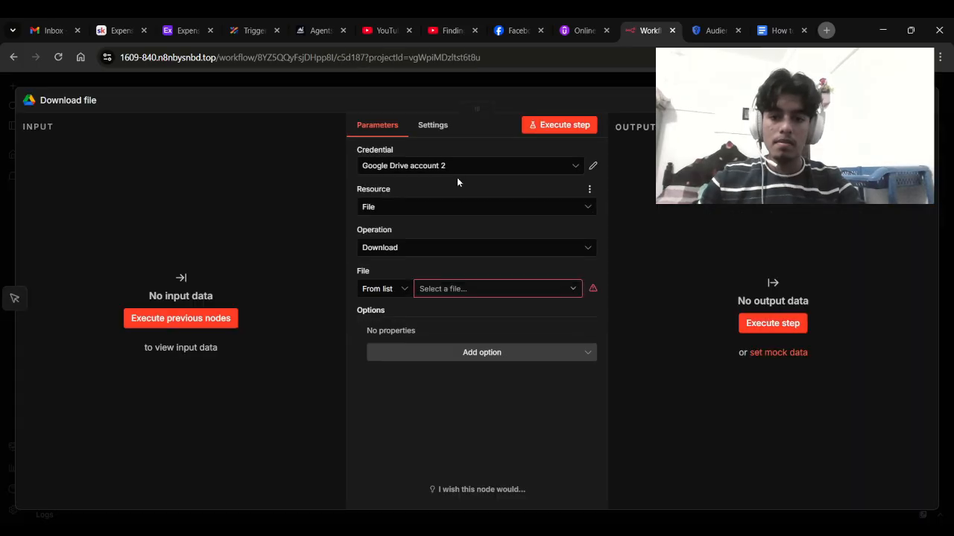
{"action": "left_click", "coordinate": [464, 287]}
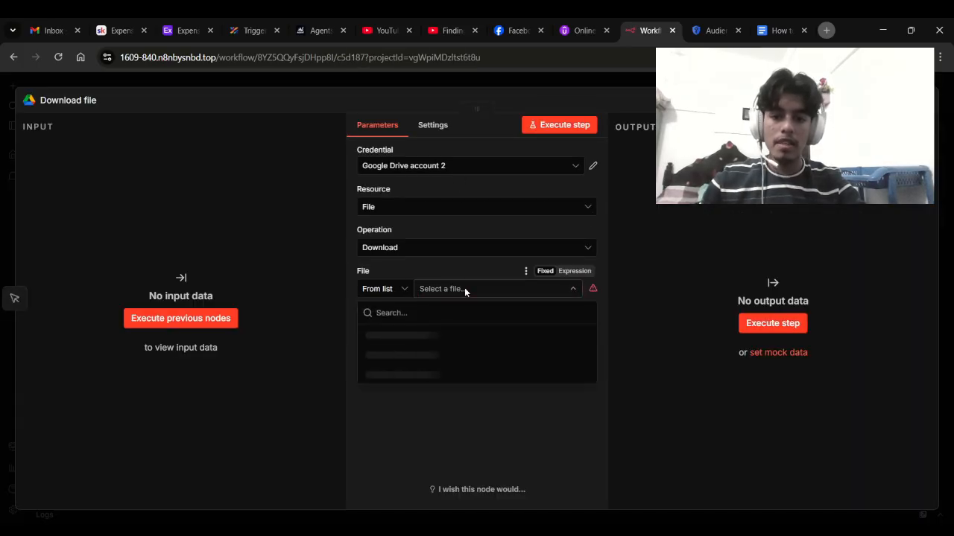
{"action": "left_click", "coordinate": [404, 355]}
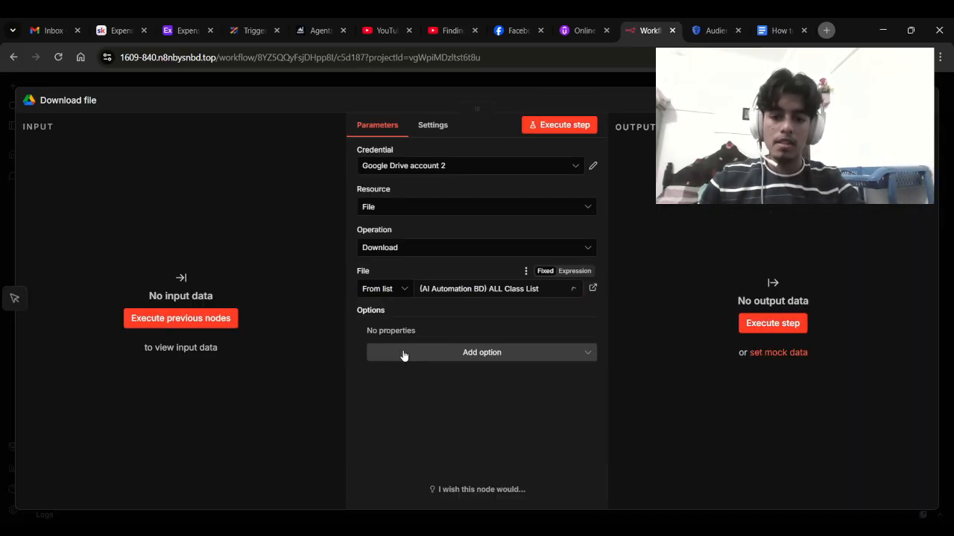
{"action": "left_click", "coordinate": [3, 179]}
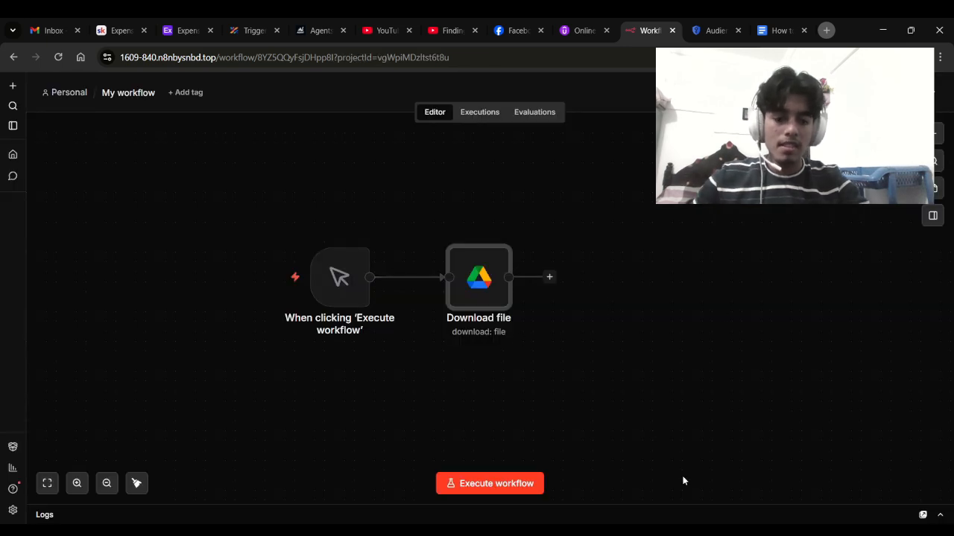
Step: Review the remaining instructions in the How to Connect Google APIs to n8n guide through to its end
{"action": "left_click", "coordinate": [781, 30]}
{"action": "scroll", "coordinate": [419, 351], "scroll_direction": "down", "scroll_amount": 10}
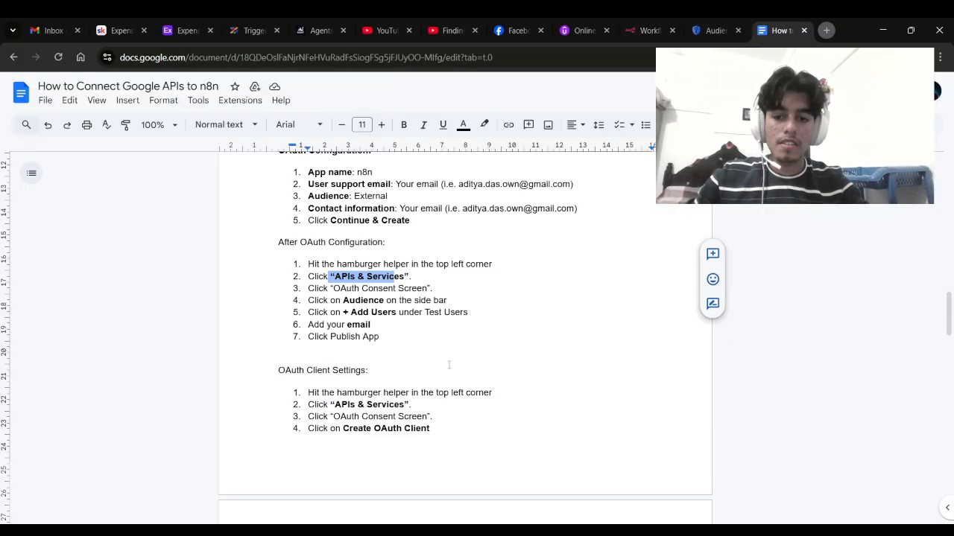
{"action": "scroll", "coordinate": [500, 322], "scroll_direction": "down", "scroll_amount": 7}
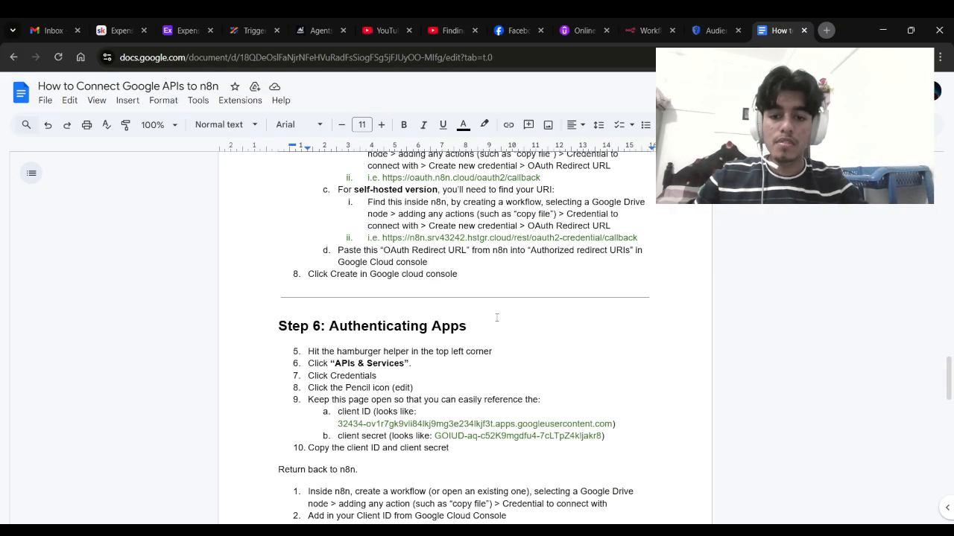
{"action": "scroll", "coordinate": [491, 358], "scroll_direction": "down", "scroll_amount": 8}
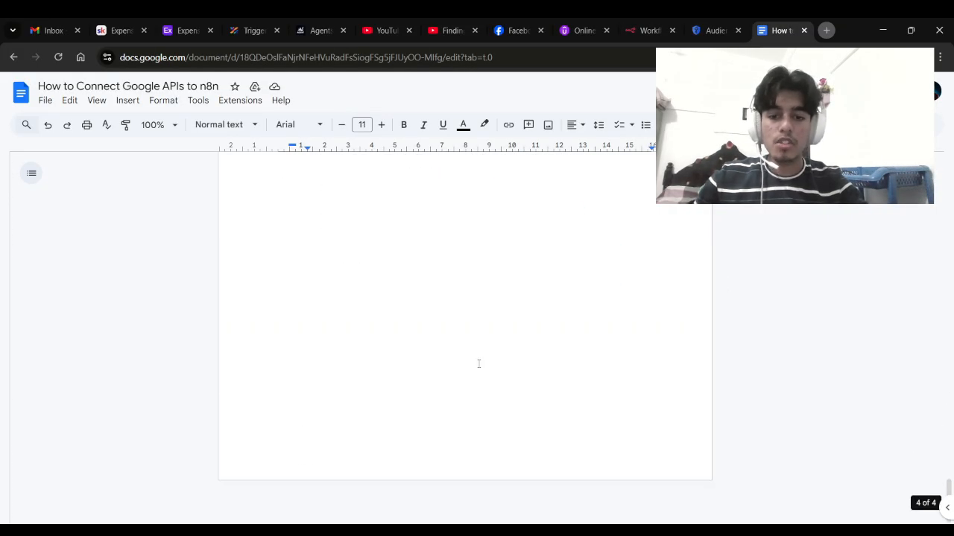
{"action": "scroll", "coordinate": [499, 328], "scroll_direction": "up", "scroll_amount": 15}
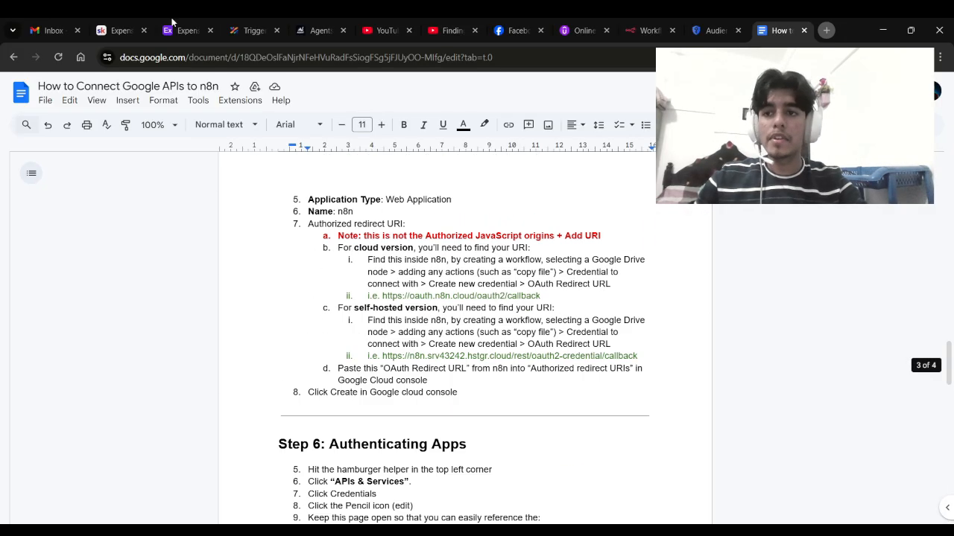
Step: Switch to the Agents Space website and look over its video lessons and featured resources
{"action": "left_click", "coordinate": [314, 30]}
{"action": "scroll", "coordinate": [600, 303], "scroll_direction": "up", "scroll_amount": 10}
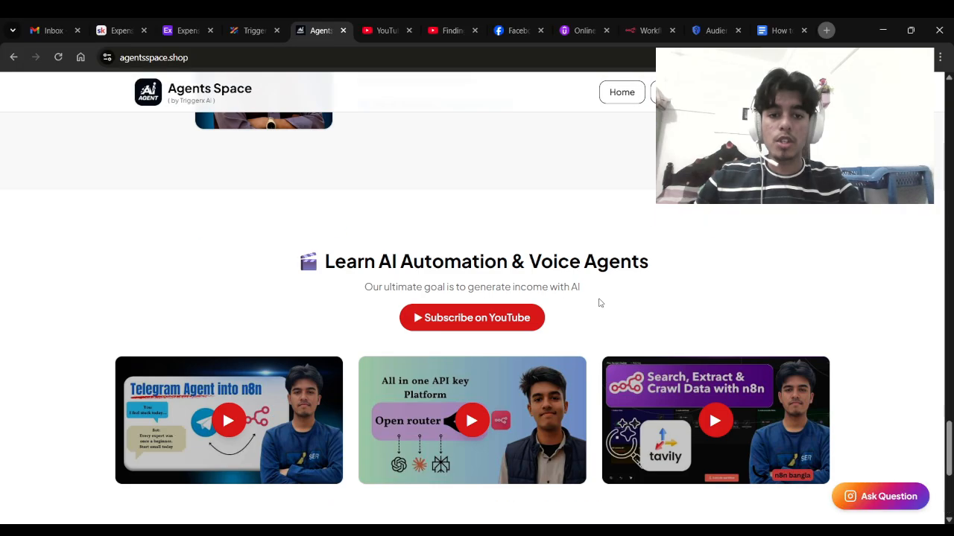
{"action": "scroll", "coordinate": [600, 303], "scroll_direction": "up", "scroll_amount": 15}
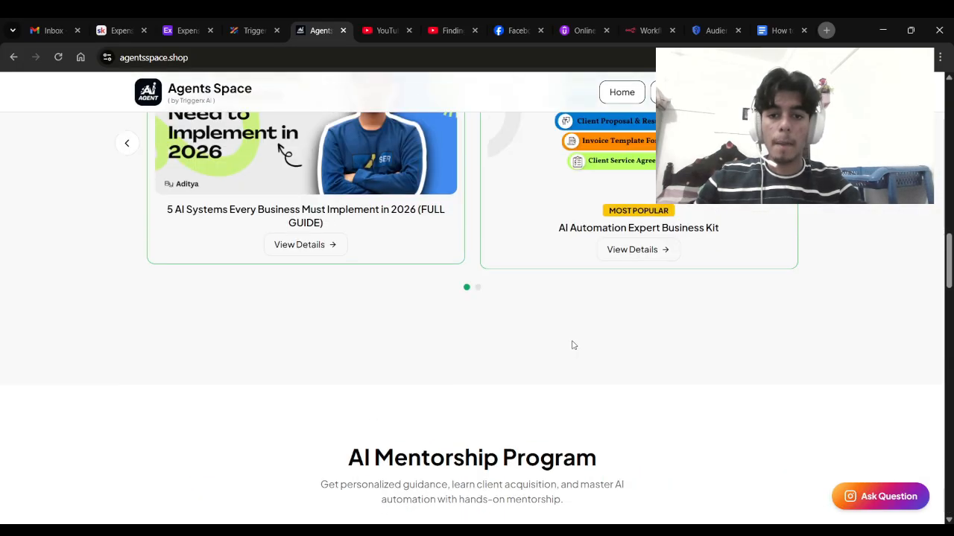
Step: Open the bookmarked Gumroad store in a new browser tab and examine its agentic system and AI resource listings
{"action": "left_click", "coordinate": [794, 28]}
{"action": "left_click", "coordinate": [827, 29]}
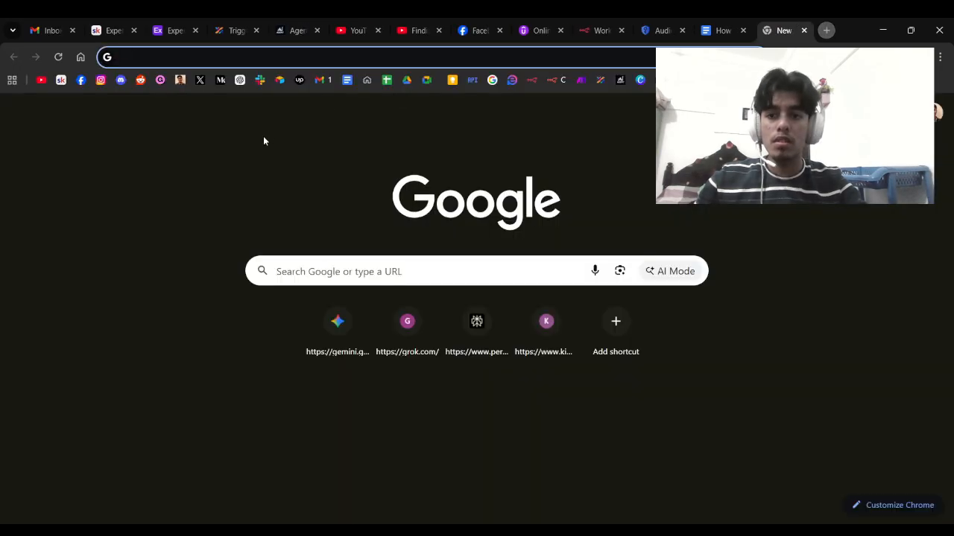
{"action": "left_click", "coordinate": [180, 81]}
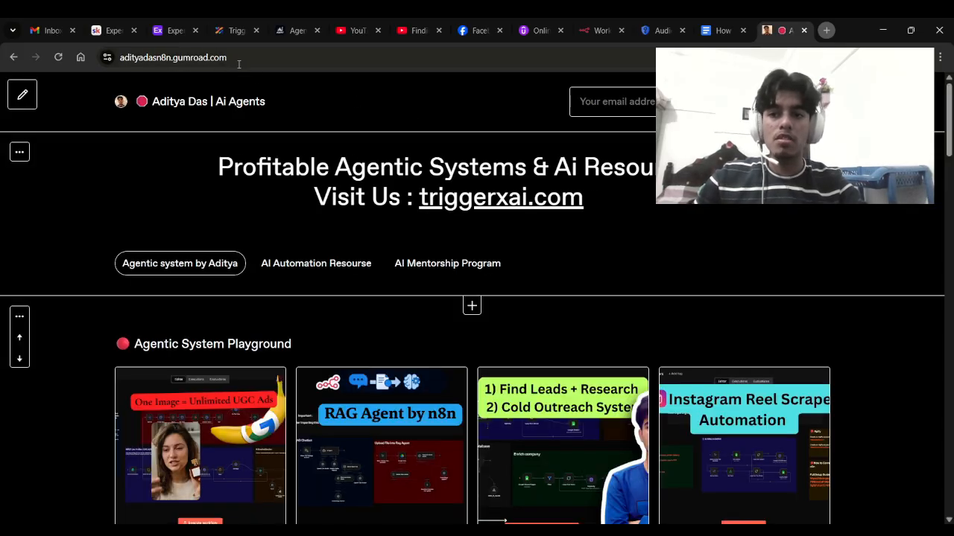
{"action": "scroll", "coordinate": [602, 219], "scroll_direction": "down", "scroll_amount": 3}
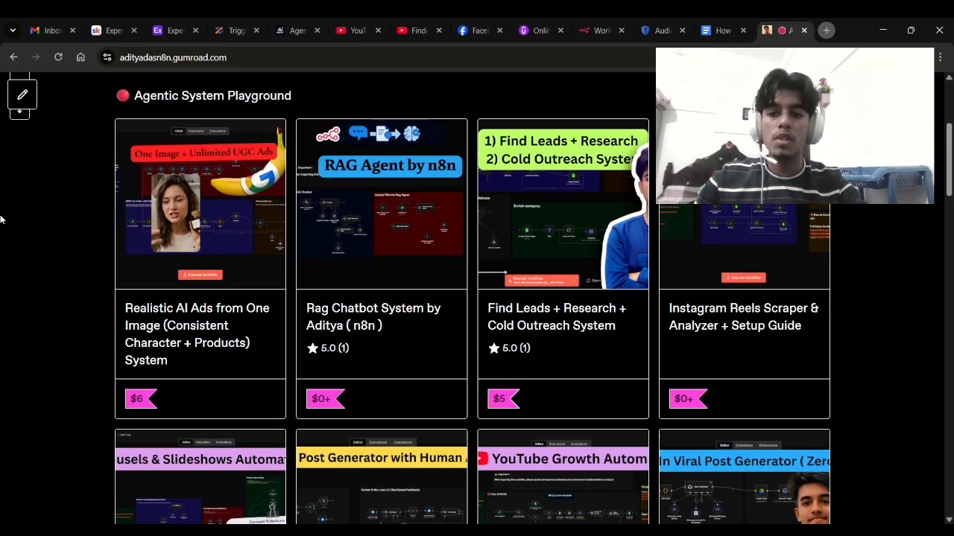
{"action": "scroll", "coordinate": [436, 244], "scroll_direction": "down", "scroll_amount": 6}
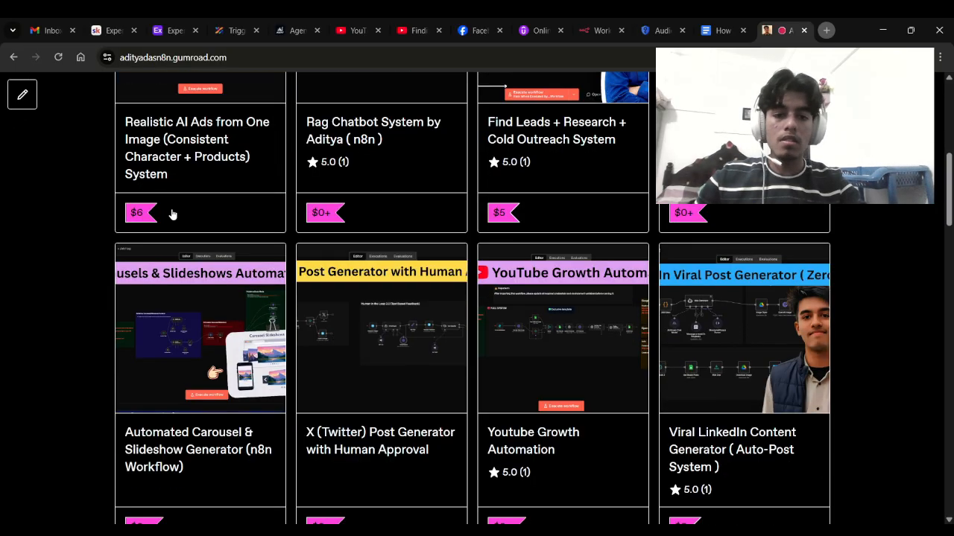
{"action": "scroll", "coordinate": [615, 332], "scroll_direction": "down", "scroll_amount": 10}
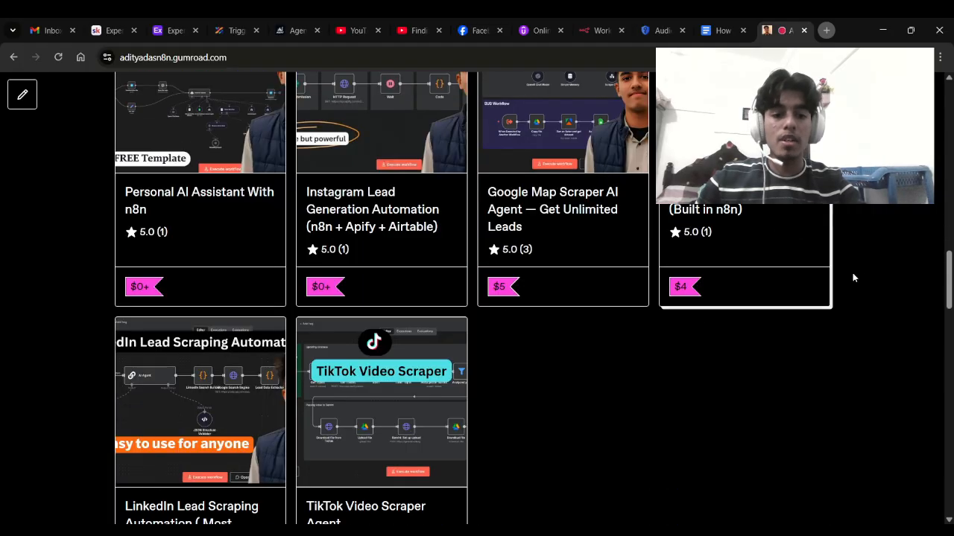
{"action": "scroll", "coordinate": [845, 282], "scroll_direction": "down", "scroll_amount": 9}
{"action": "scroll", "coordinate": [522, 268], "scroll_direction": "up", "scroll_amount": 1}
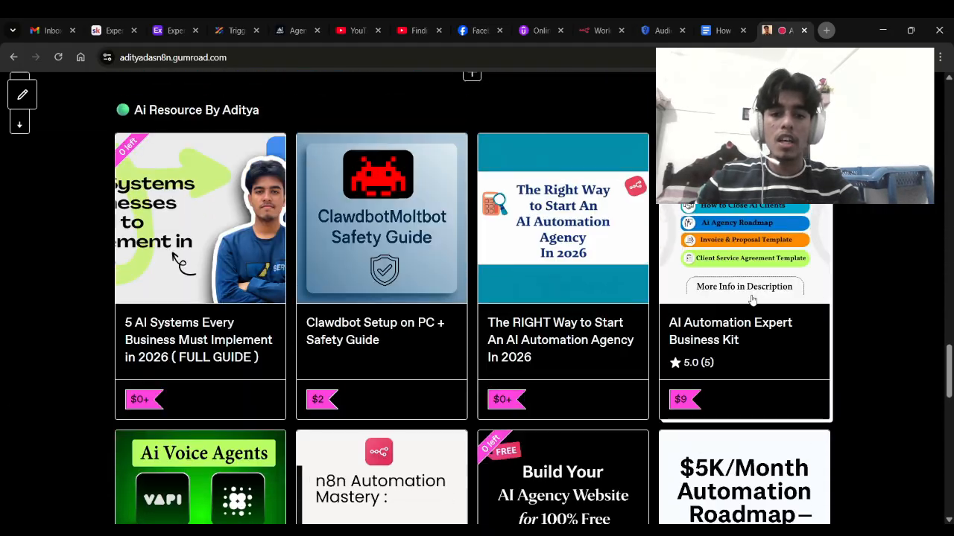
{"action": "scroll", "coordinate": [376, 289], "scroll_direction": "down", "scroll_amount": 4}
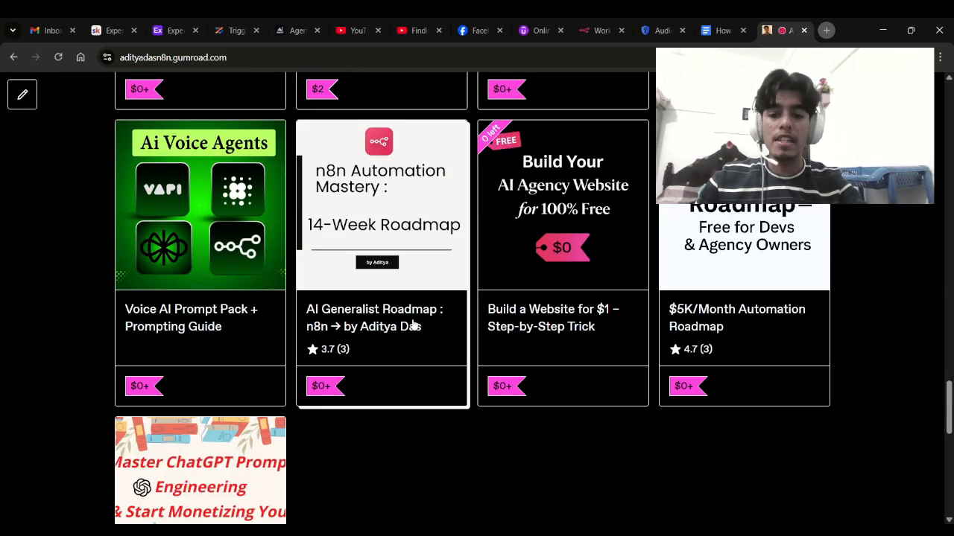
{"action": "scroll", "coordinate": [668, 333], "scroll_direction": "up", "scroll_amount": 4}
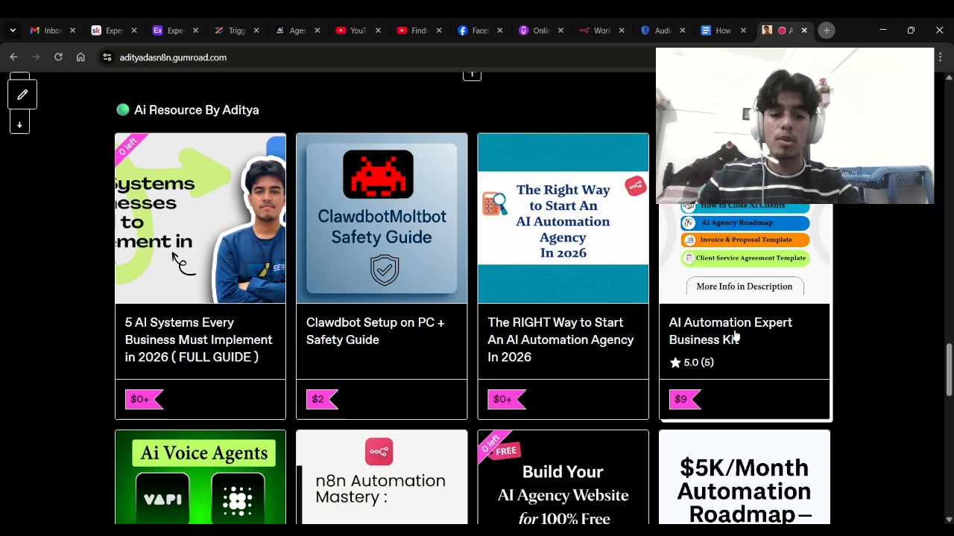